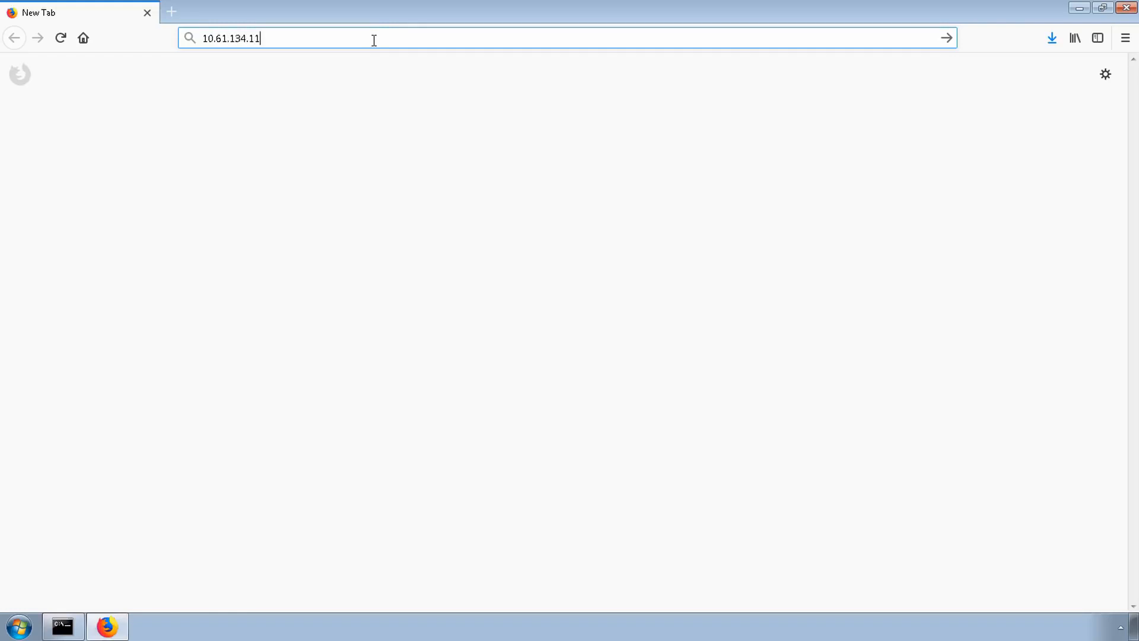
text(3)
Step: Load the My Phone test website at 10.61.134.113 in Firefox
key(Return)
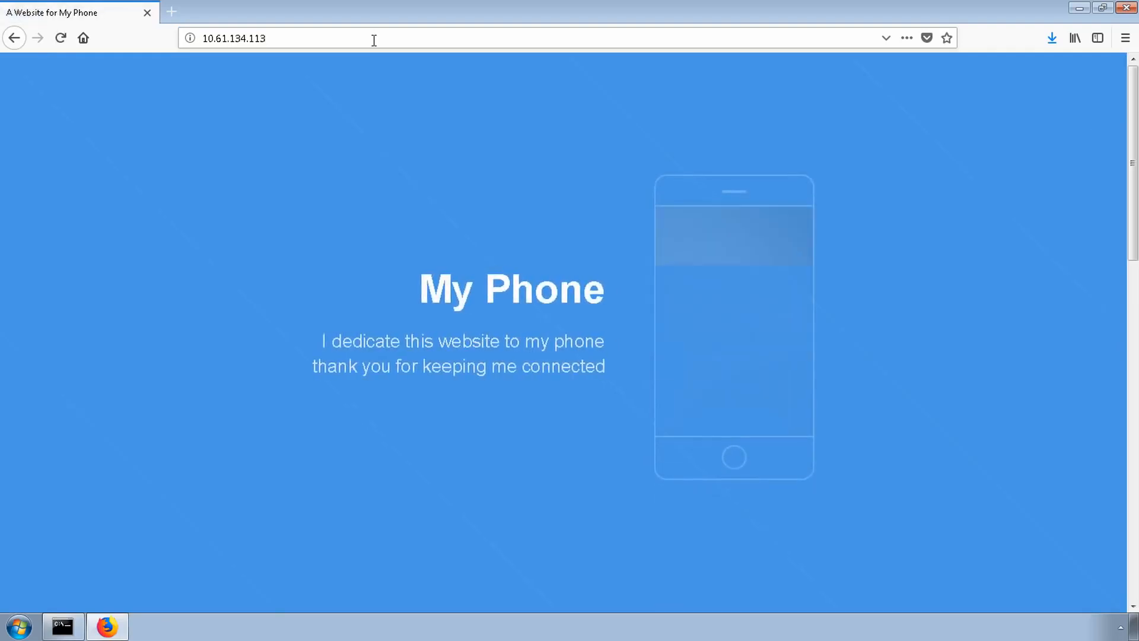
scroll(985, 255, down, 3)
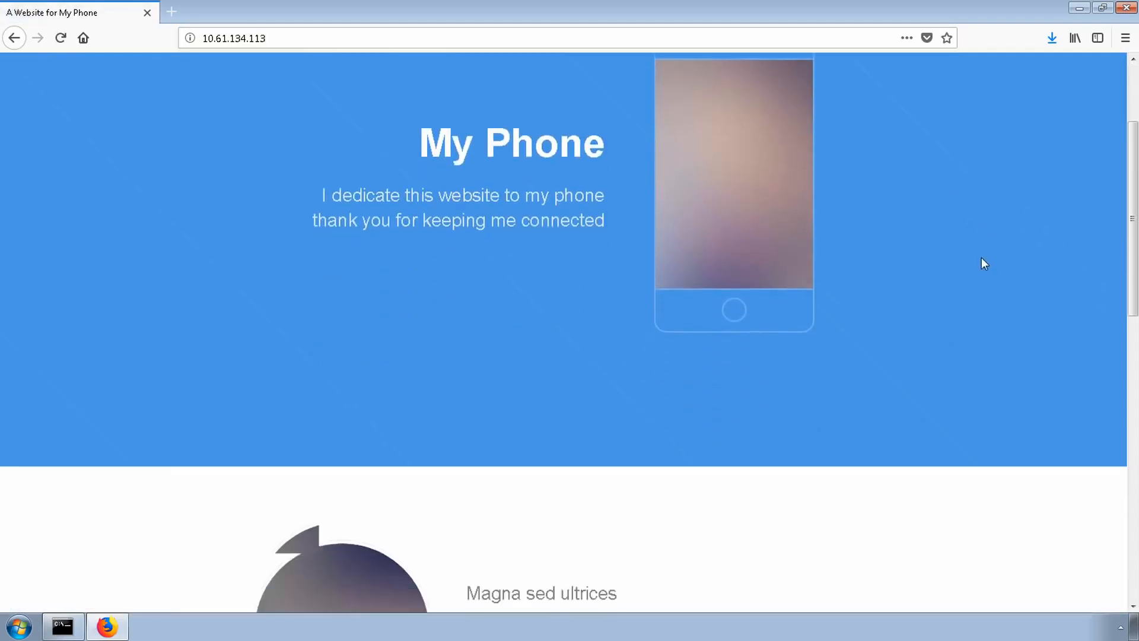
scroll(982, 258, down, 3)
scroll(980, 258, down, 3)
scroll(979, 266, down, 3)
scroll(975, 266, down, 2)
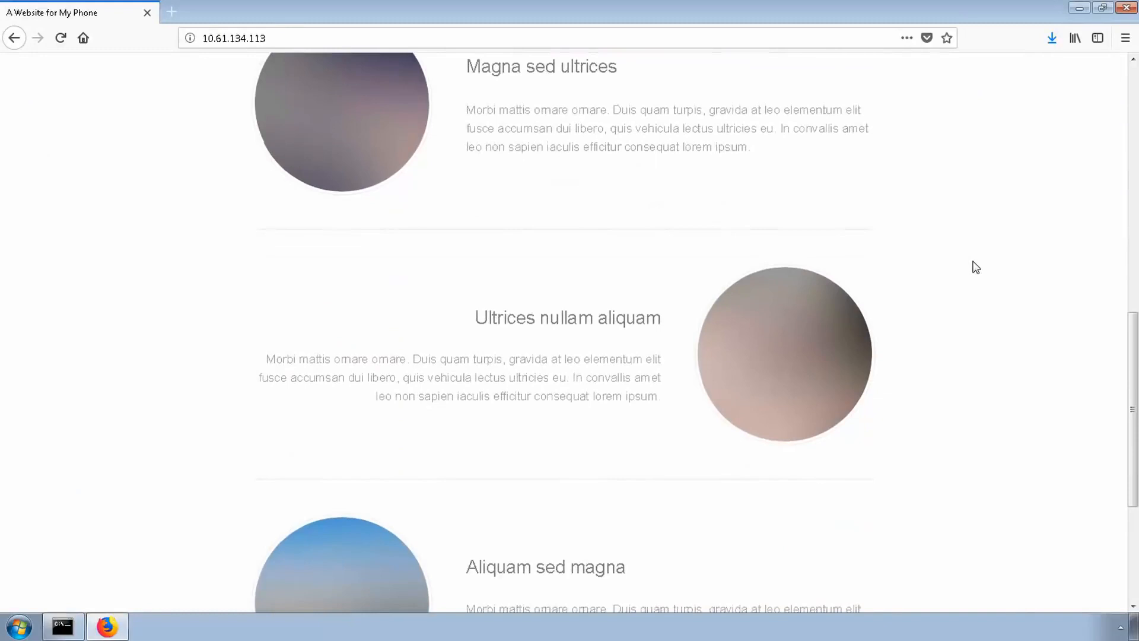
scroll(974, 267, down, 3)
scroll(943, 294, down, 2)
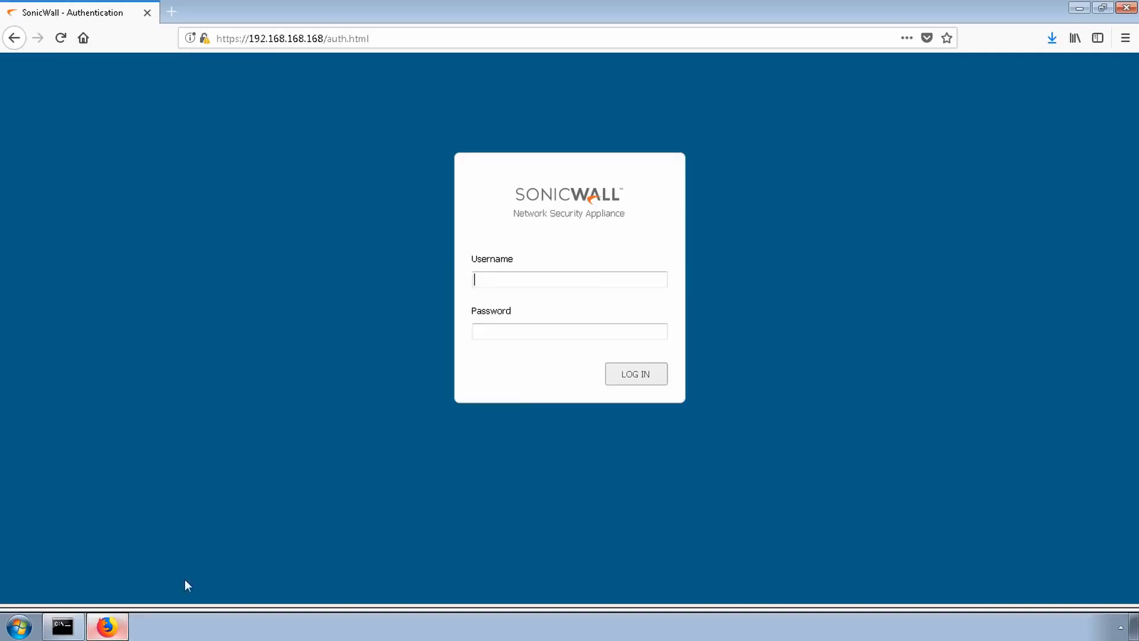
text(admin)
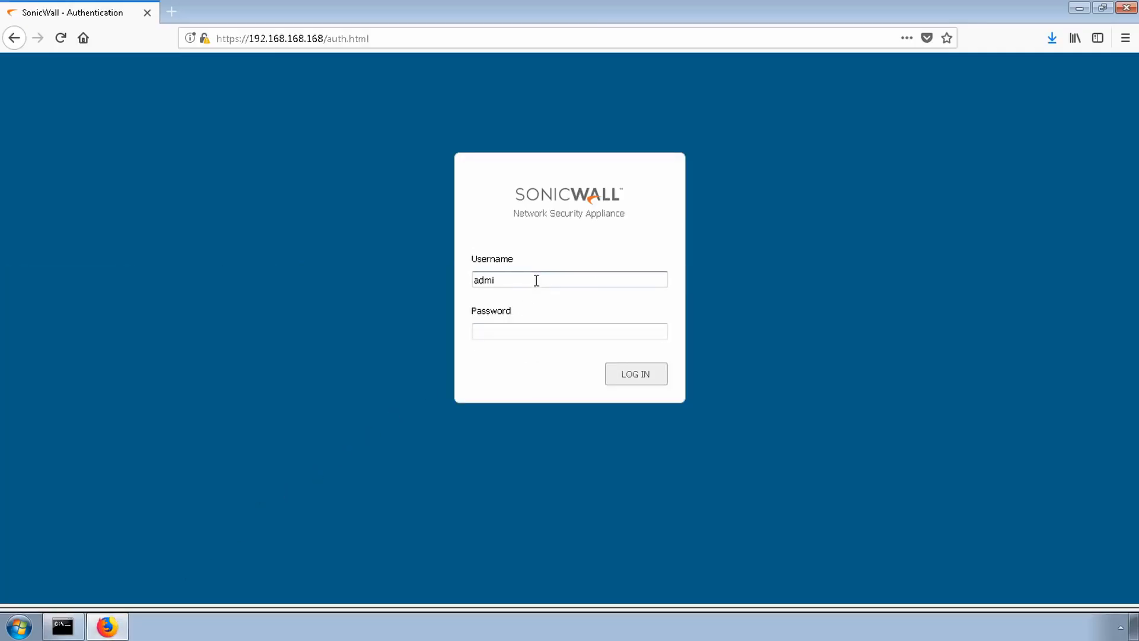
Step: Sign in and highlight the NSA 6650 model and SonicOS Enhanced 6.5.2.0-1n firmware rows
key(Tab)
text(password)
key(Return)
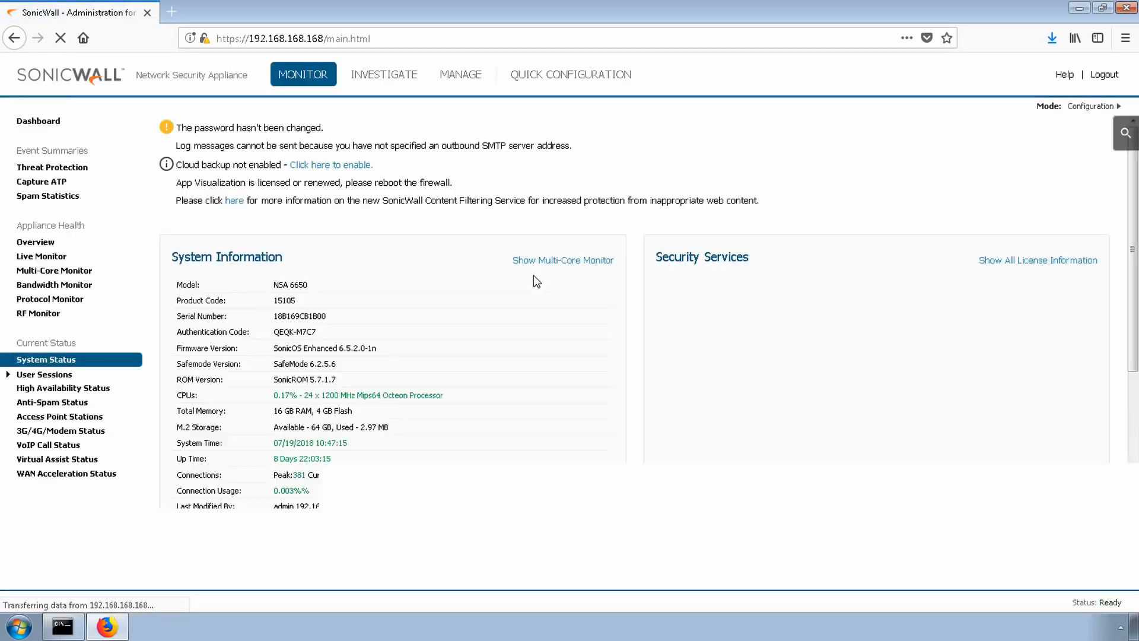
drag(308, 284, 274, 284)
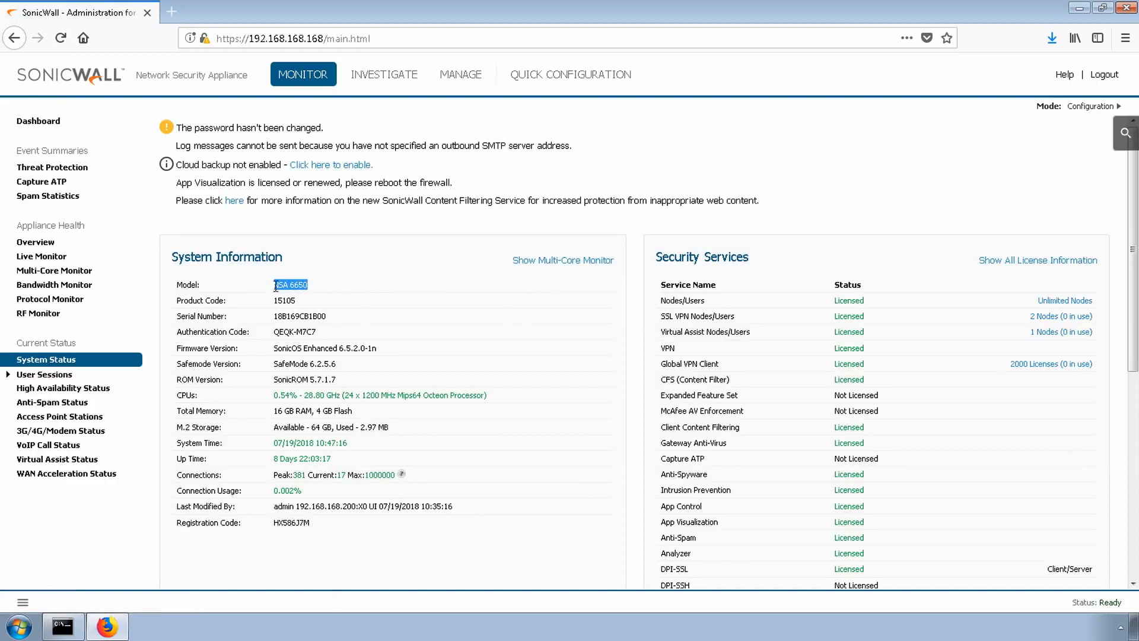
drag(274, 348, 358, 347)
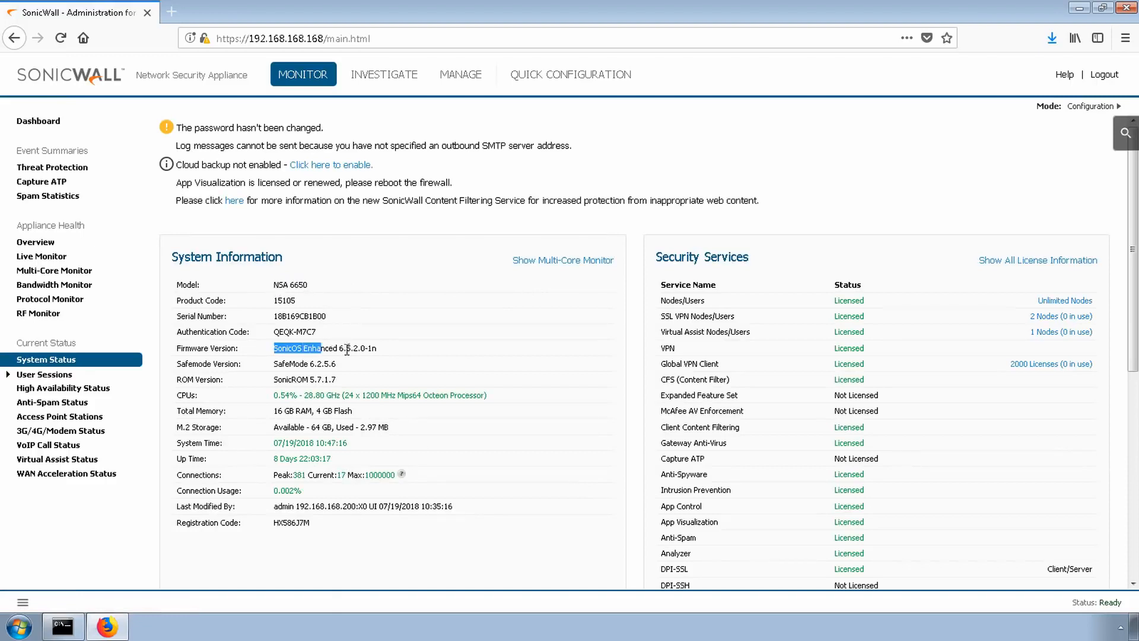
click(469, 353)
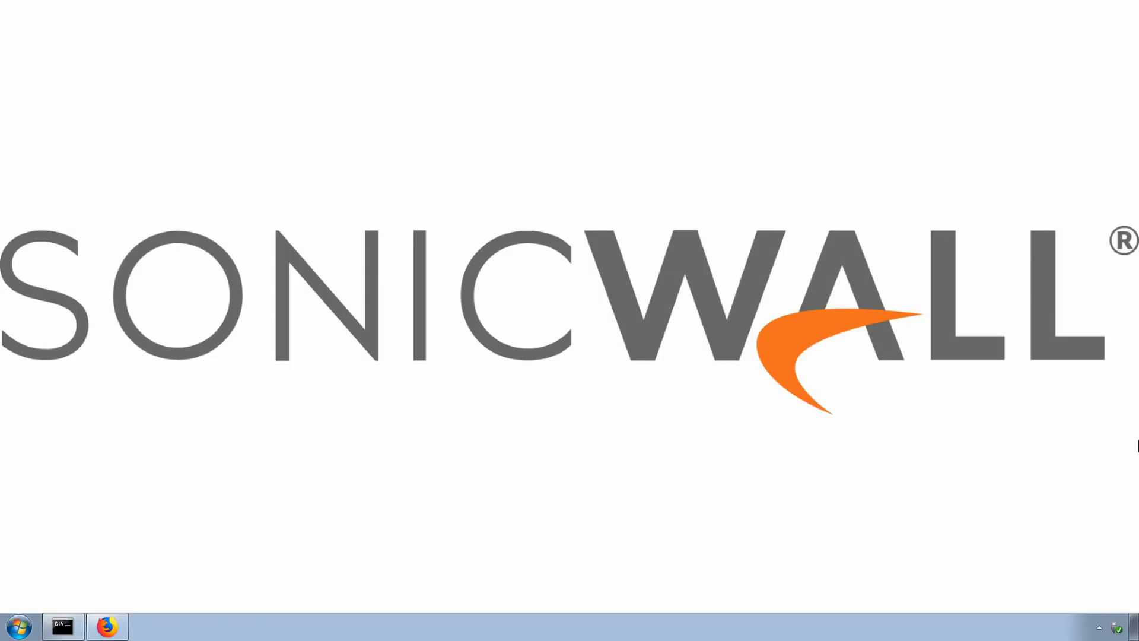
Step: Log back into the firewall and switch to the MANAGE section
click(107, 626)
click(531, 282)
text(admin)
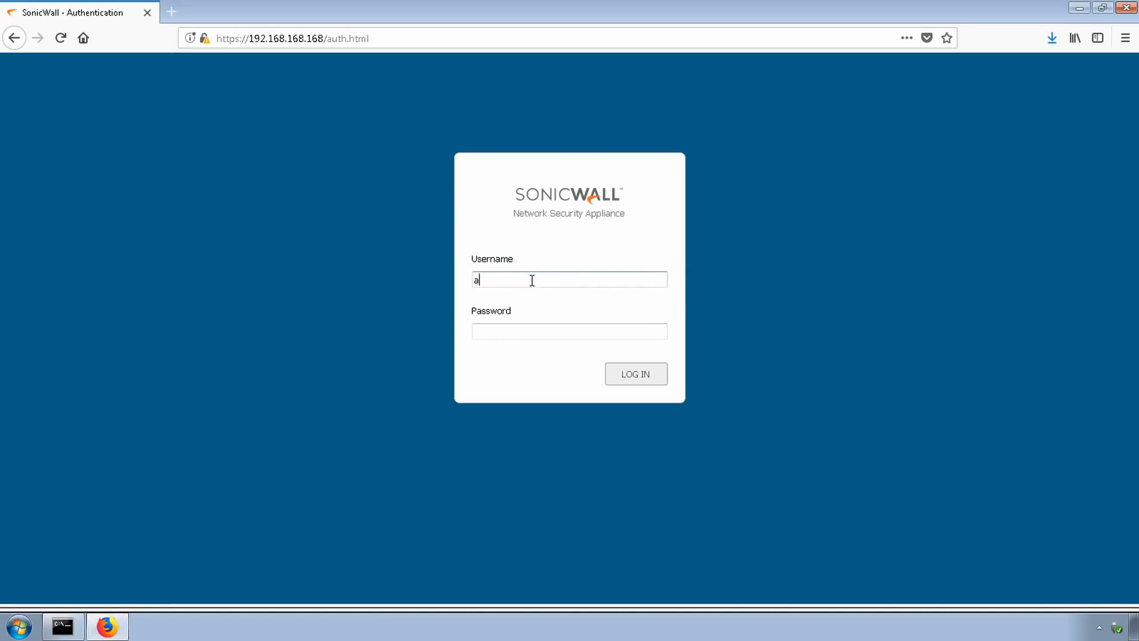
key(Tab)
text(password)
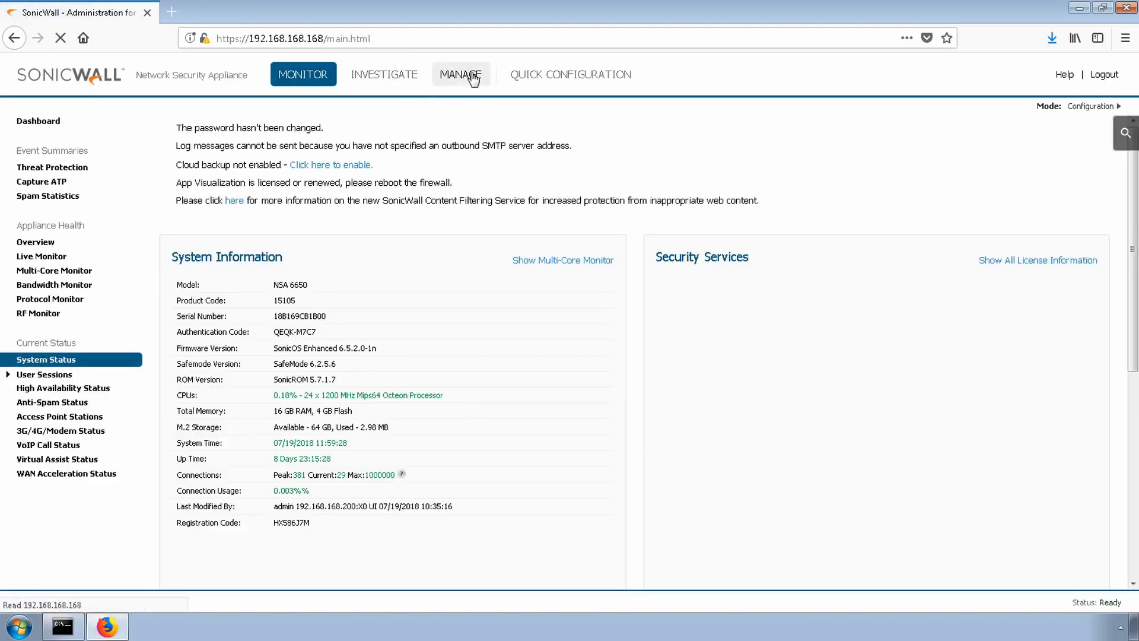
click(463, 74)
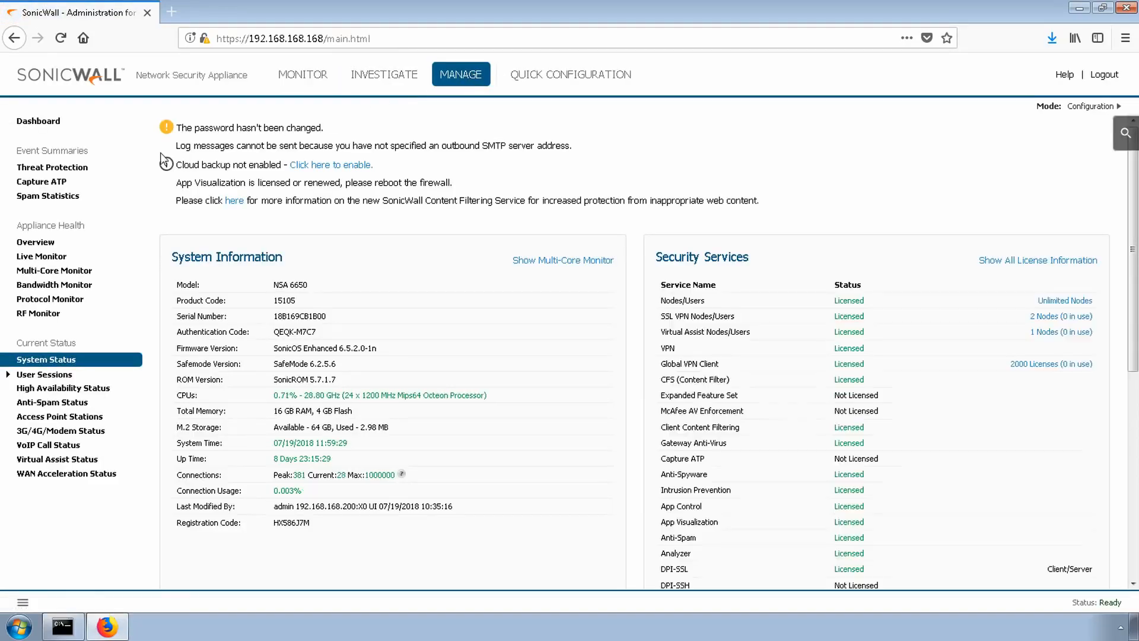
Step: Export the current configuration from Firmware & Backups as sonicwall-NSA_6650-6_5_2_0-1n.exp
click(58, 167)
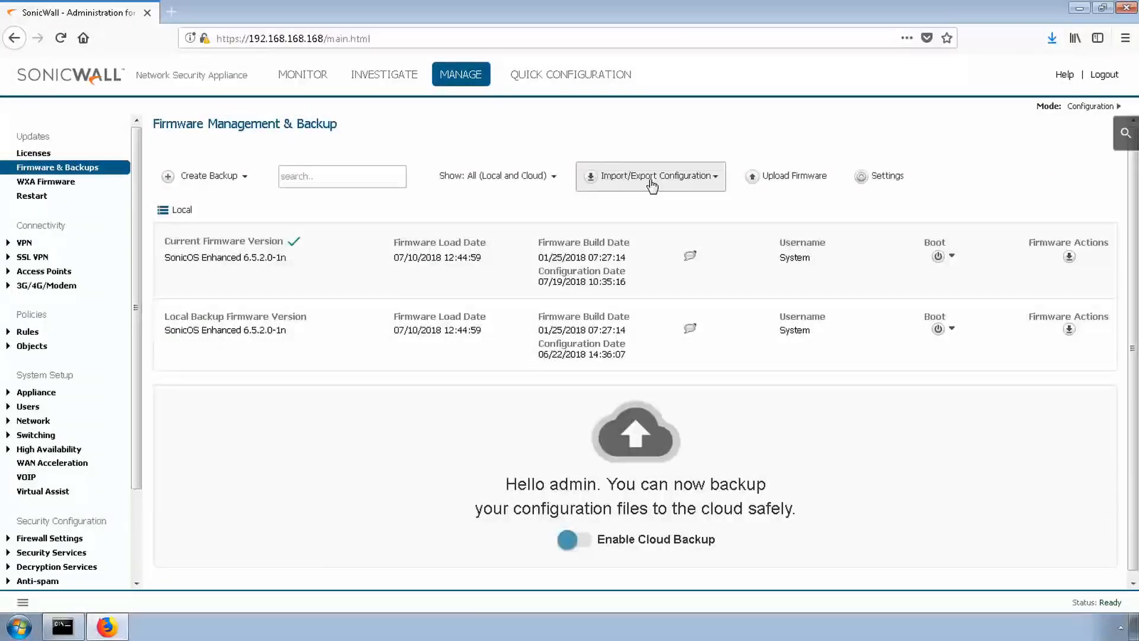
click(648, 179)
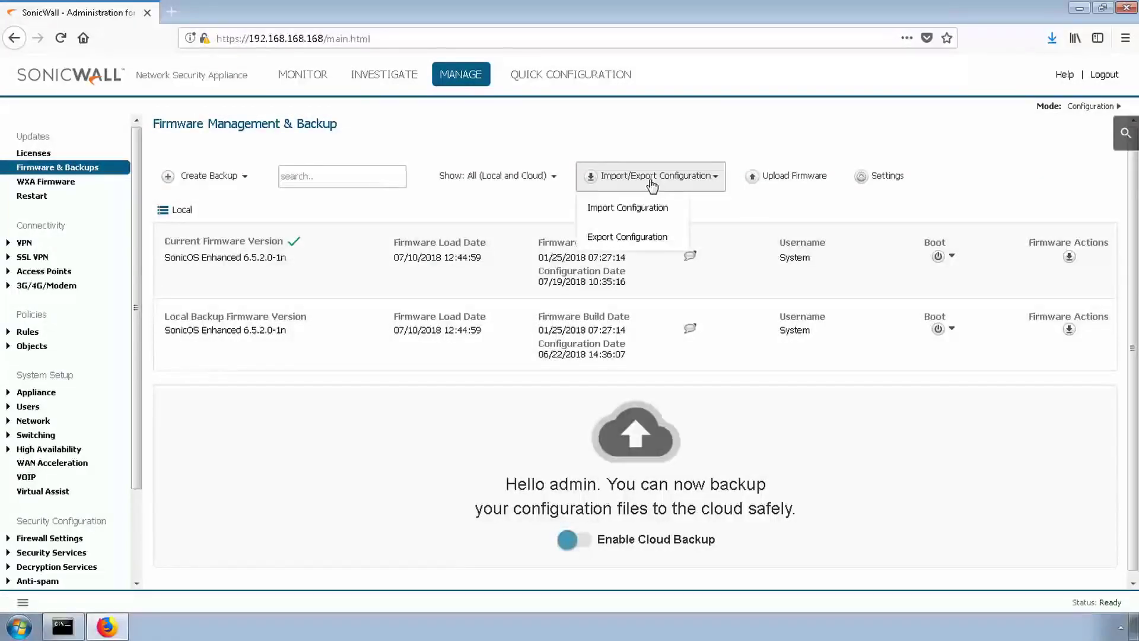
click(630, 239)
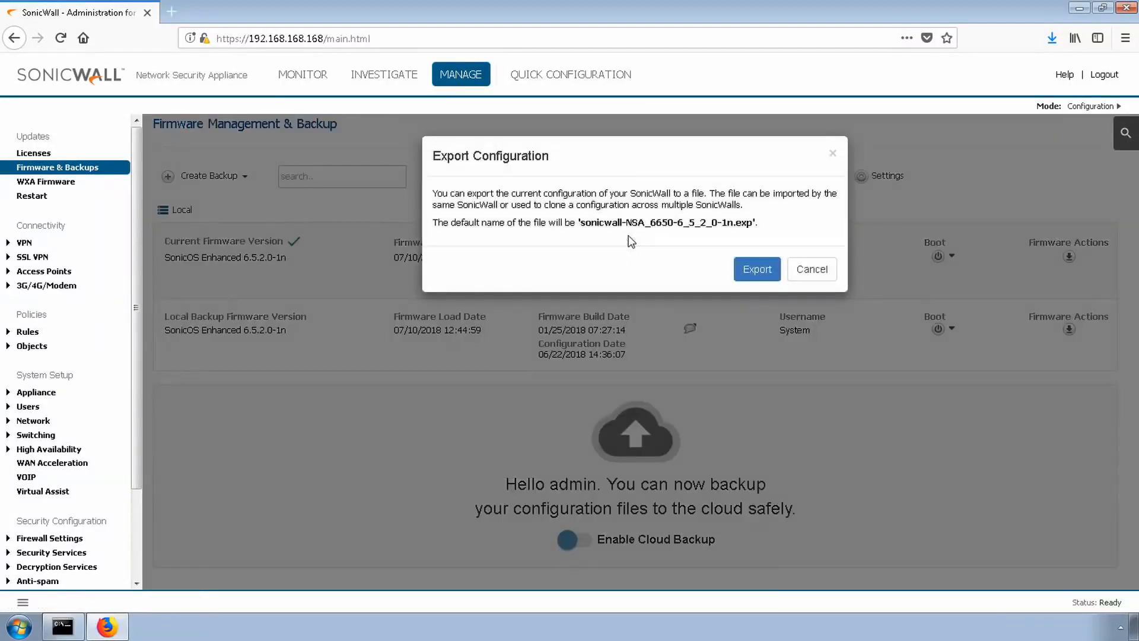
click(758, 269)
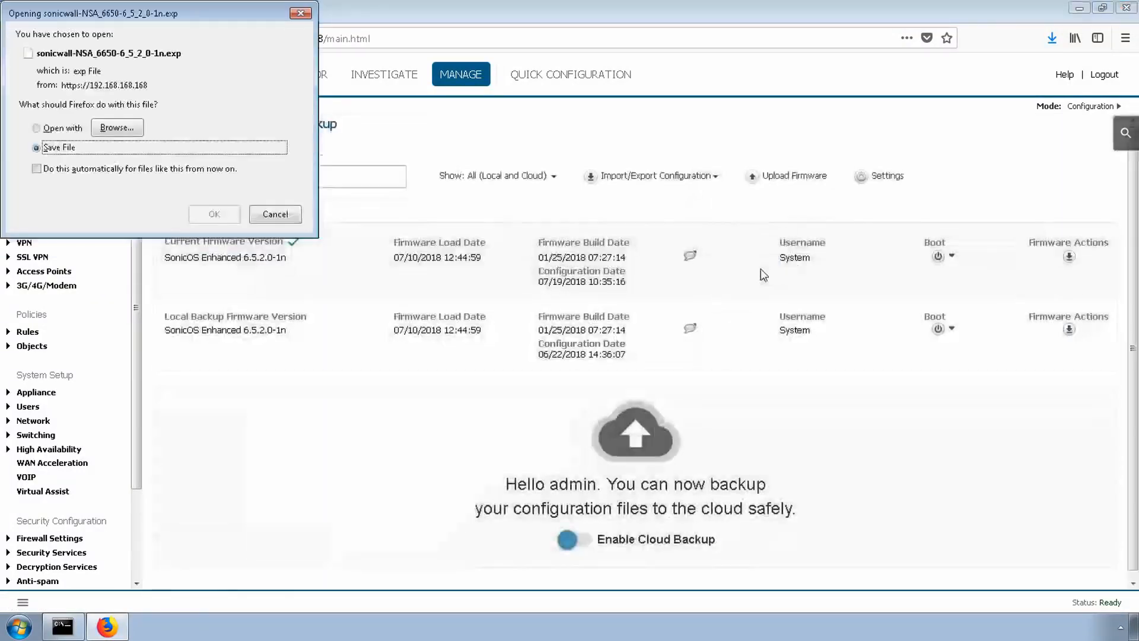
click(213, 213)
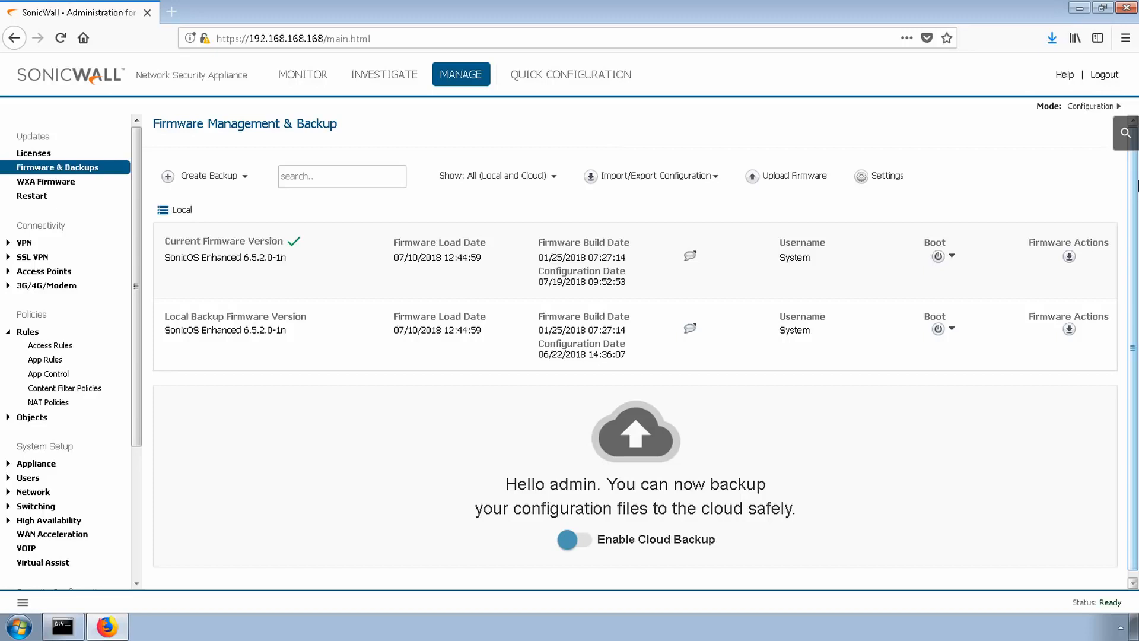
Step: View the Access Rules, discard a blank new rule, and filter the list to WAN-to-WAN rules
click(50, 345)
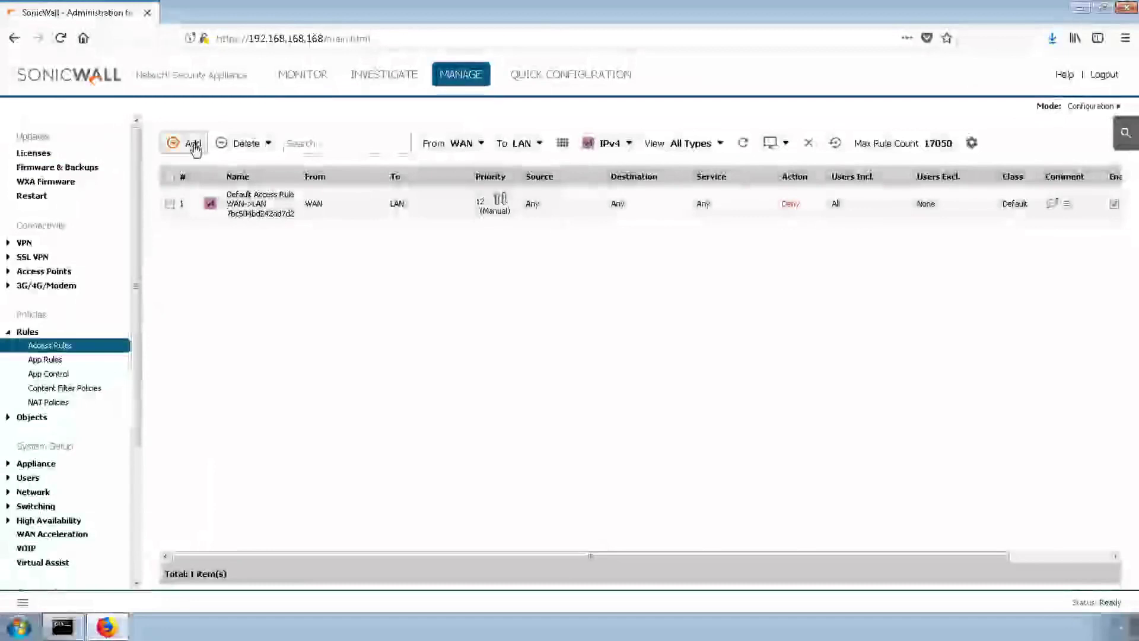
click(193, 144)
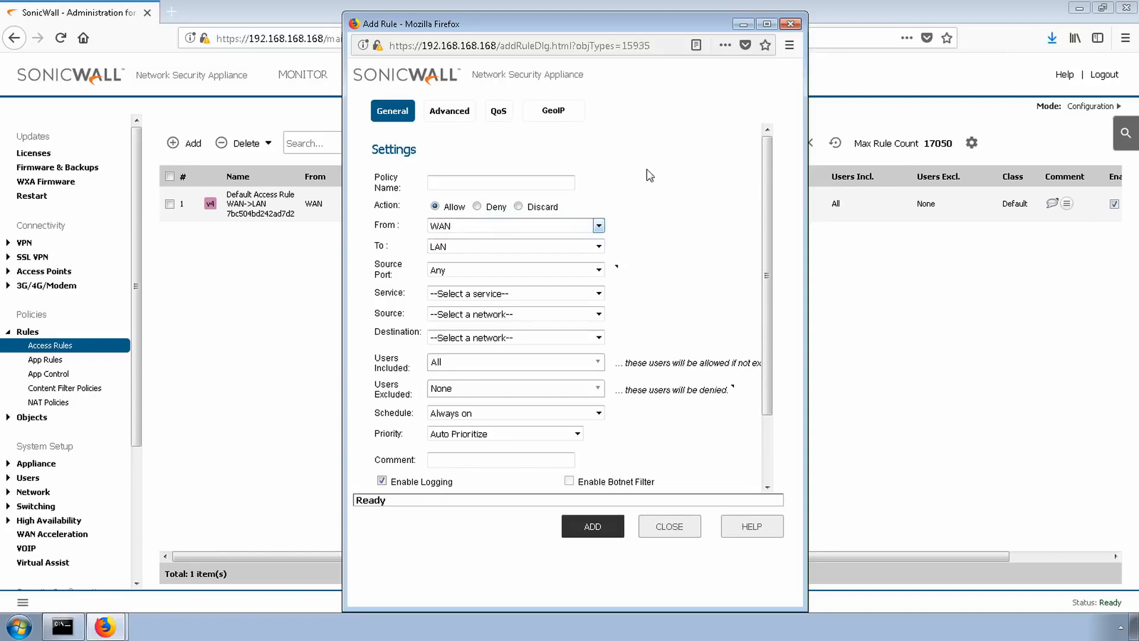
click(791, 24)
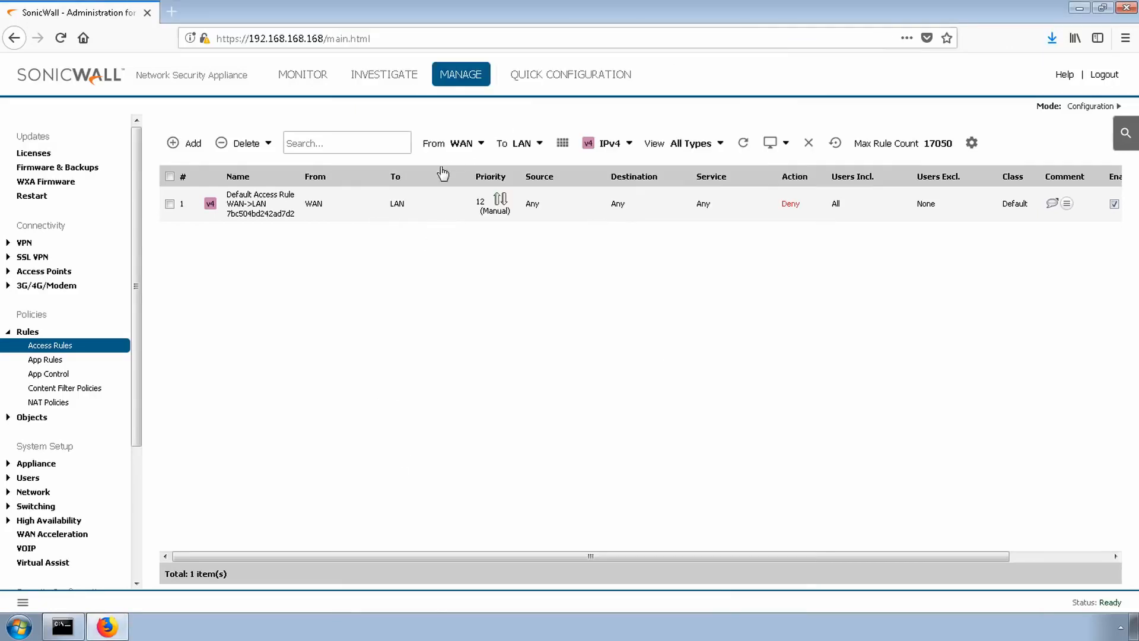
click(463, 146)
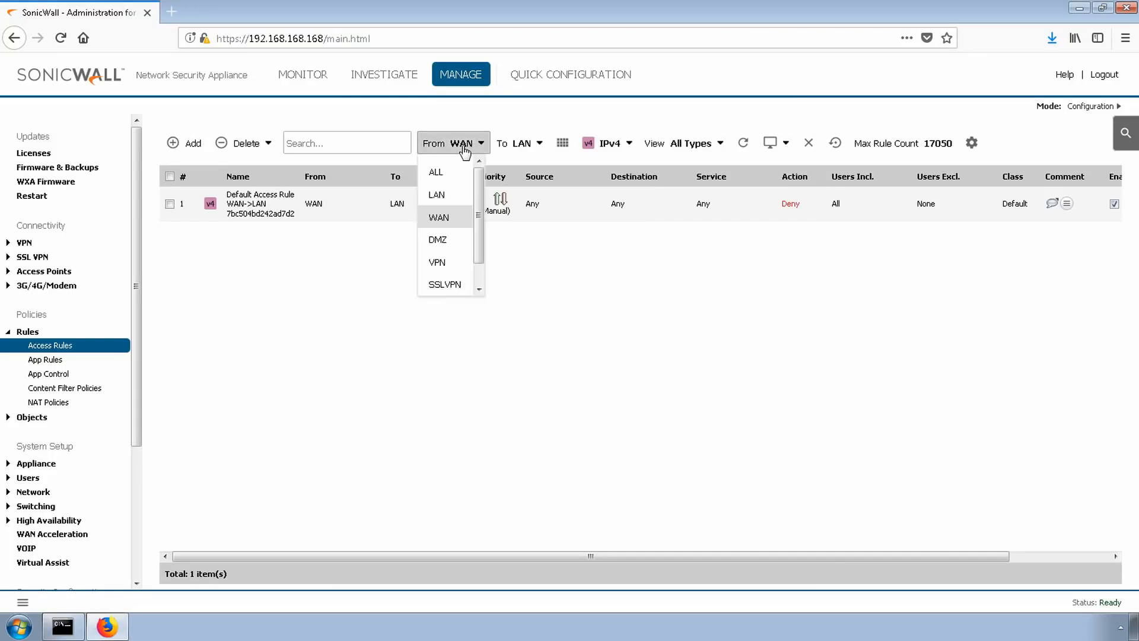
click(438, 219)
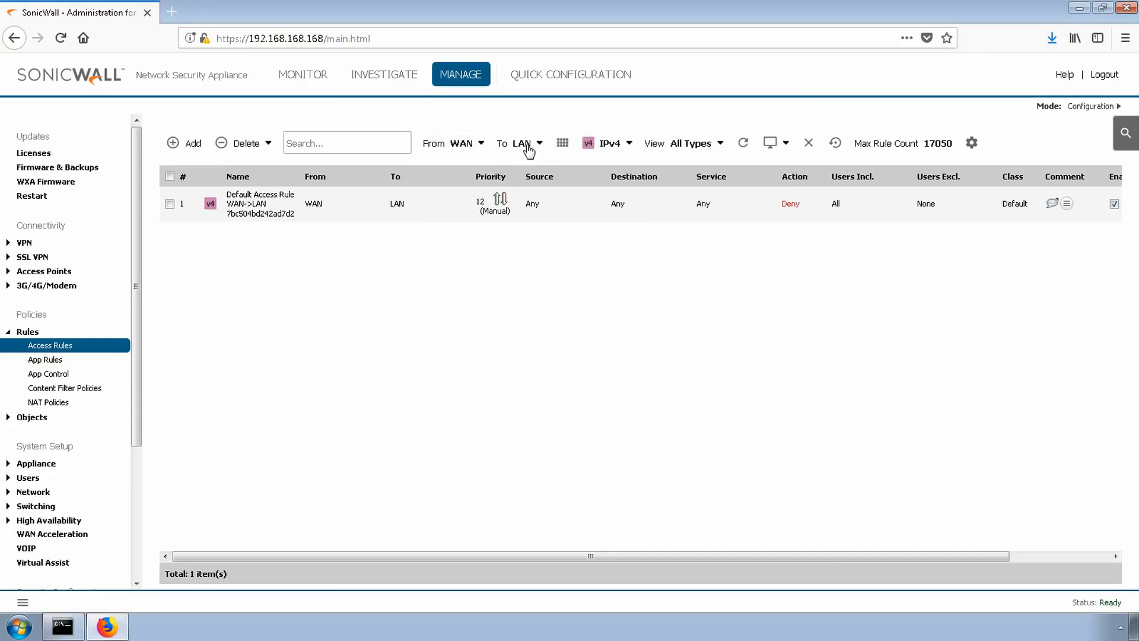
click(529, 148)
click(515, 220)
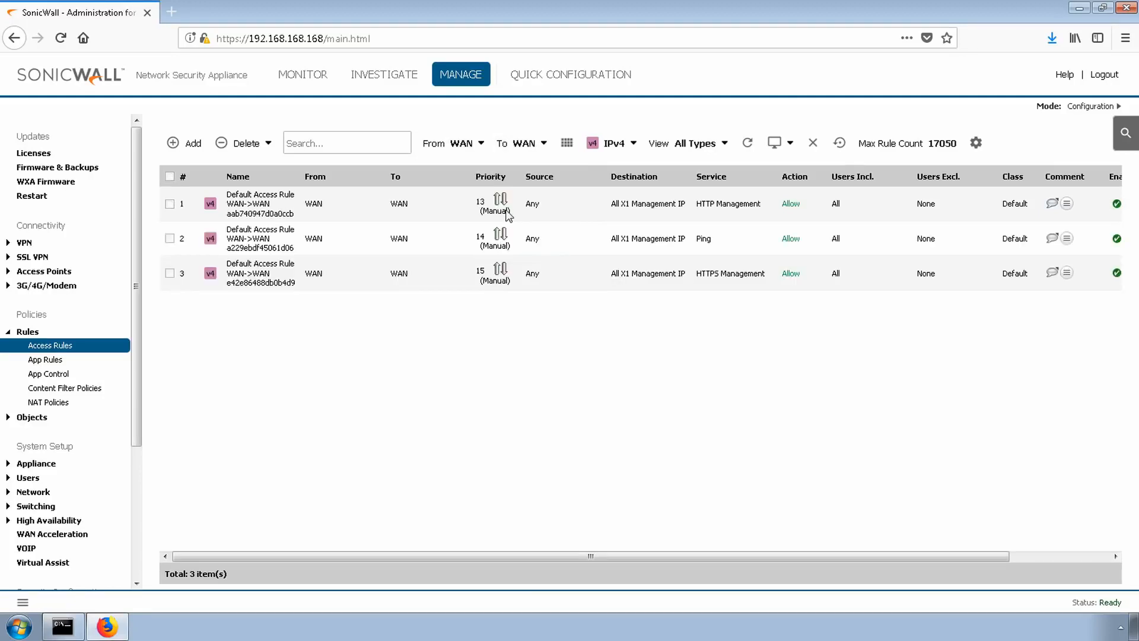
Step: Cancel a second unfinished WAN rule and filter the list to WAN-to-LAN rules
click(187, 144)
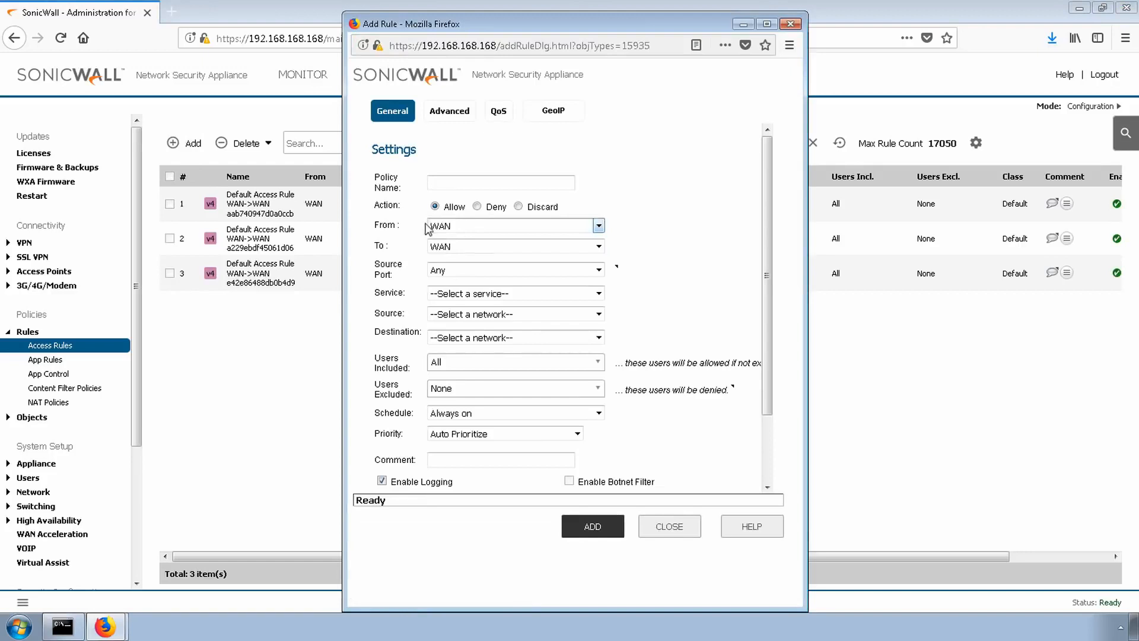
click(452, 226)
click(442, 258)
click(446, 247)
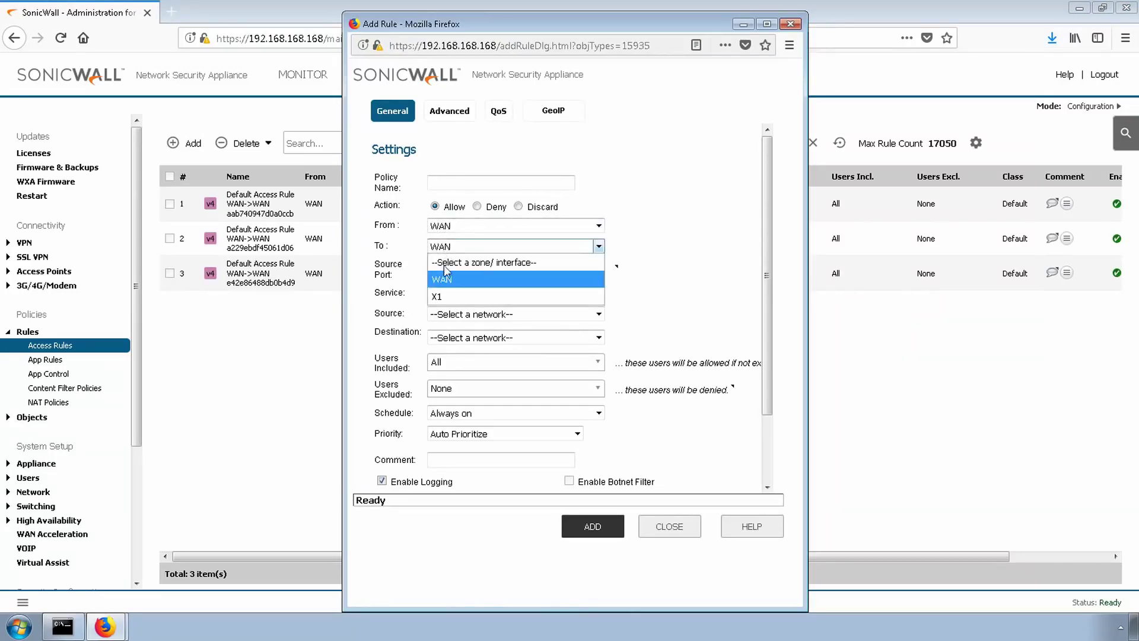
click(792, 24)
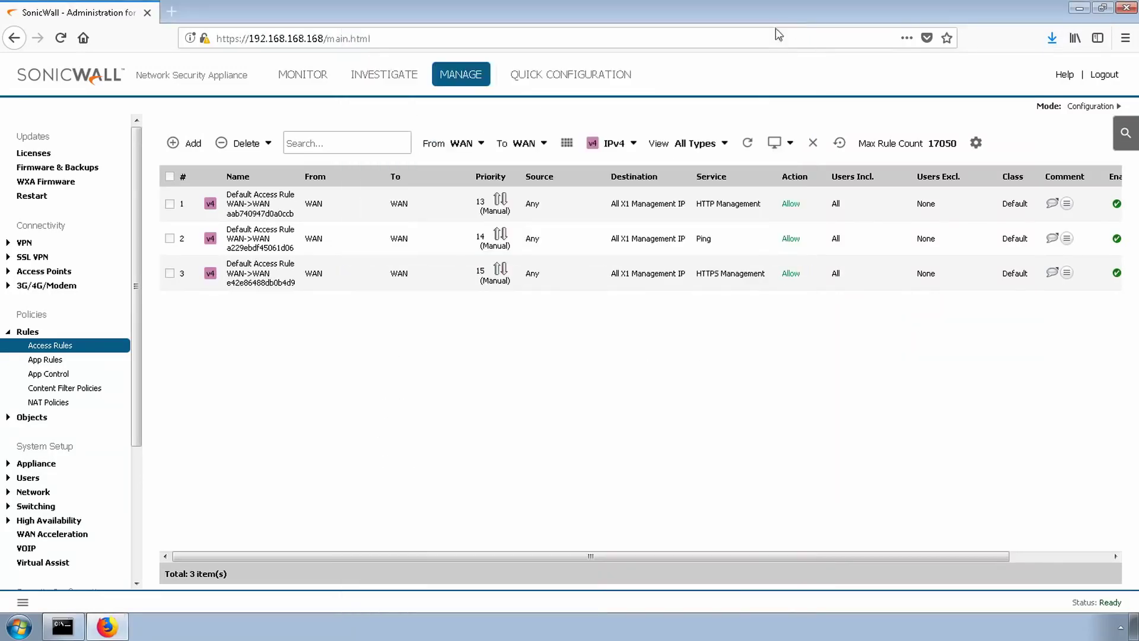
click(532, 143)
click(513, 191)
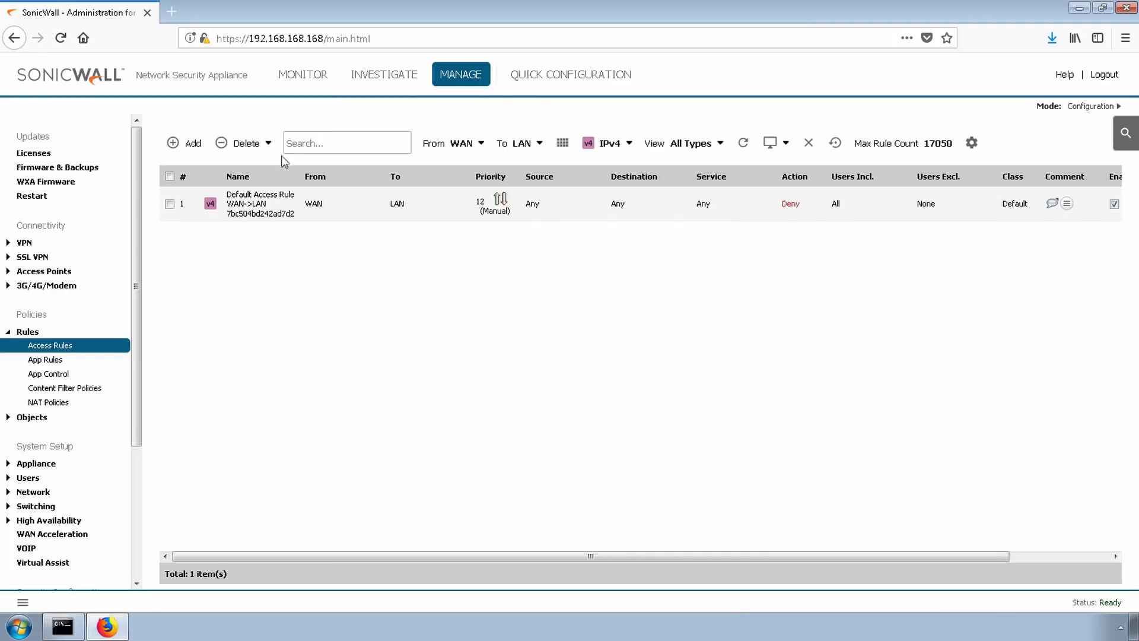
Step: Start a new access rule named 'Inbound Web Server' from WAN to LAN
click(174, 143)
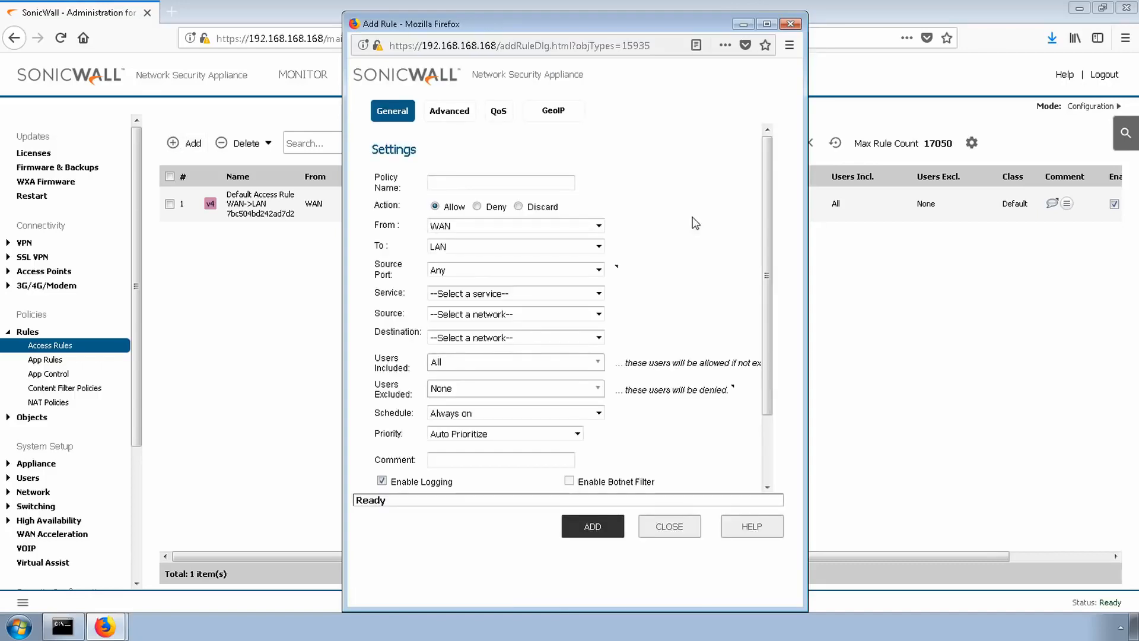
click(493, 183)
text(Inbound Web)
text( Server)
click(450, 254)
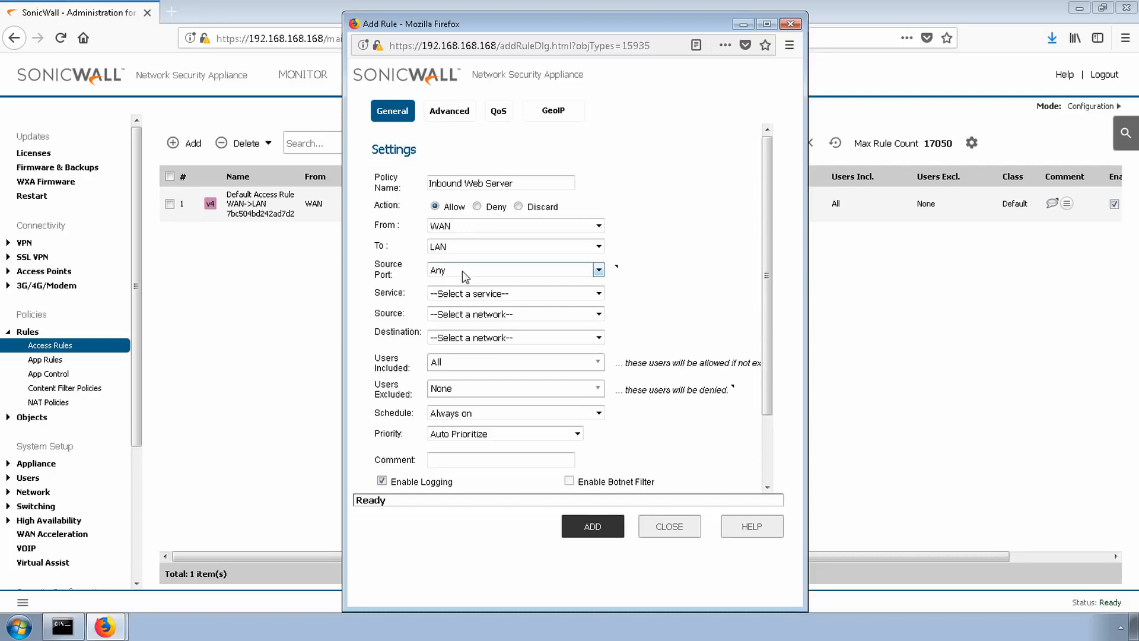
click(523, 293)
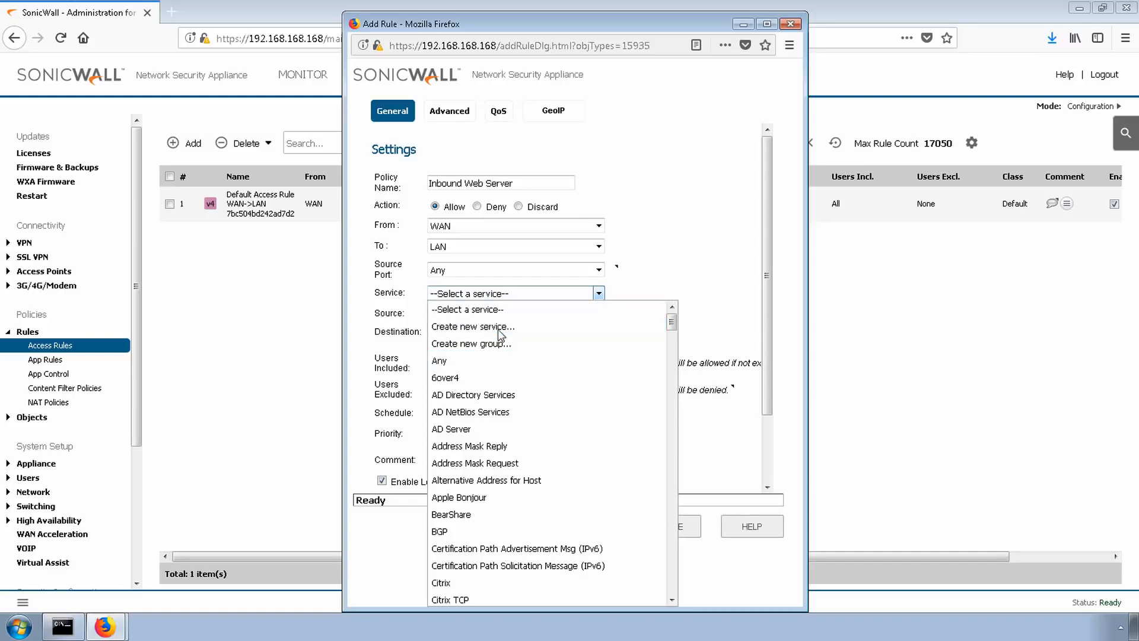
Step: Create a new service HTTP 8080 with protocol TCP(6) and port range 8080-8080 as the rule's service
click(472, 327)
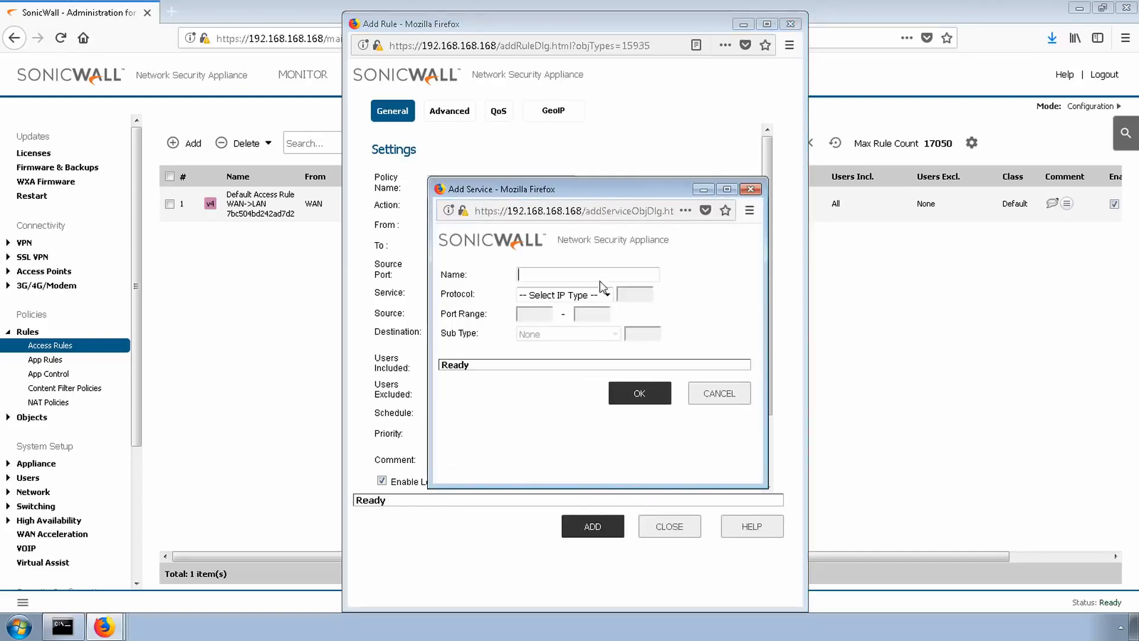
text(HTTP )
text(8080)
click(597, 294)
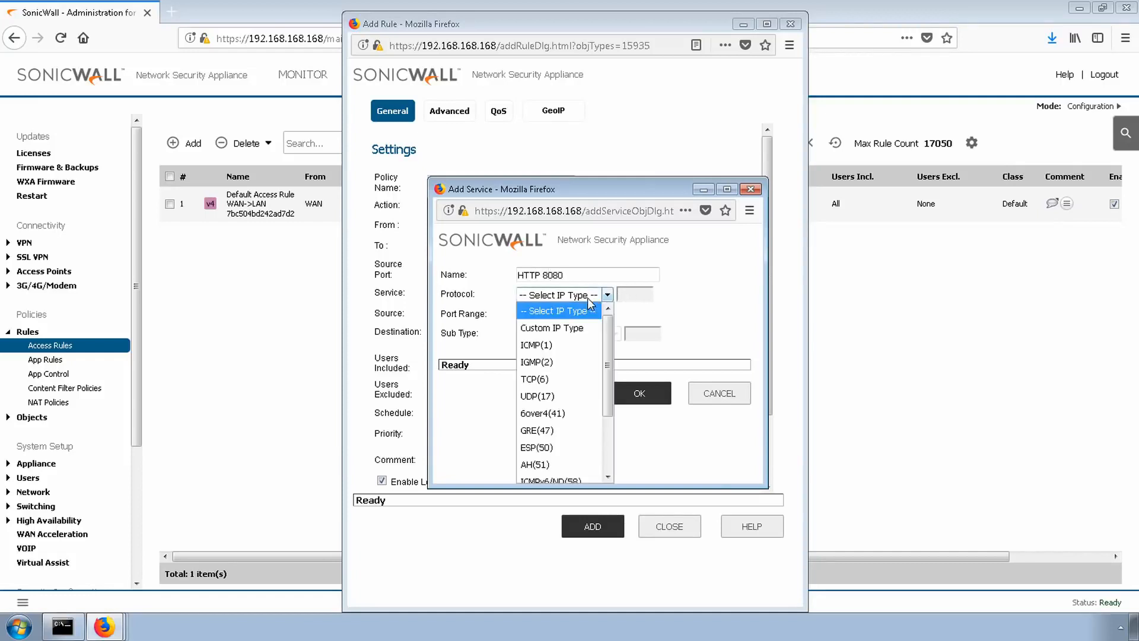
click(534, 379)
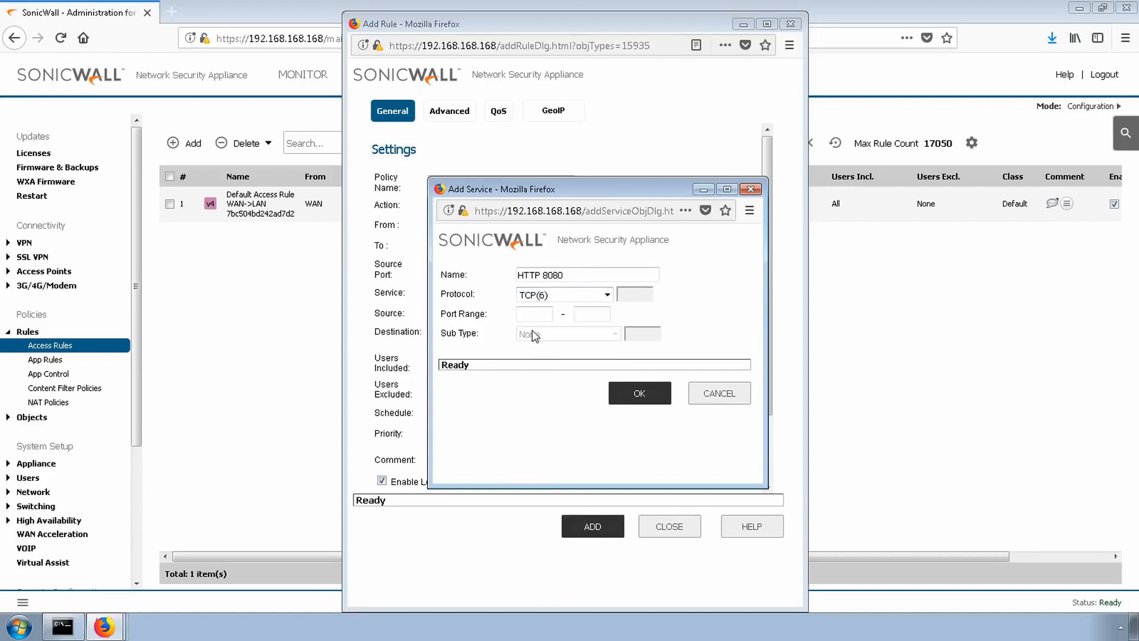
click(536, 313)
text(8080)
key(Tab)
text(8080)
click(639, 393)
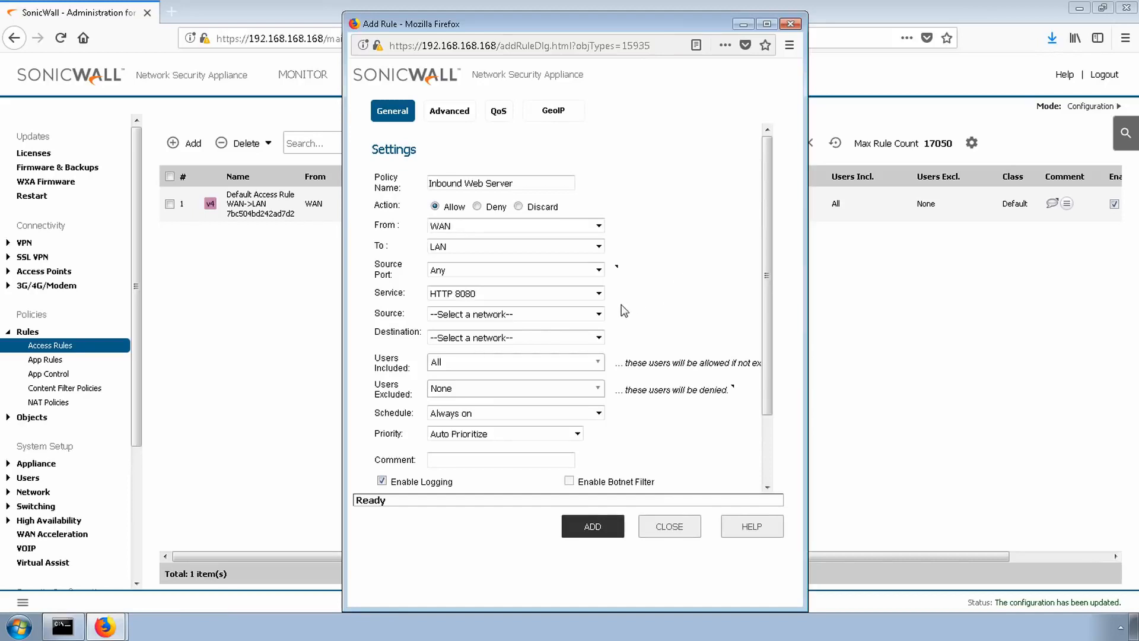
Step: Set the rule's source to Any and choose to create a new destination network object
click(597, 314)
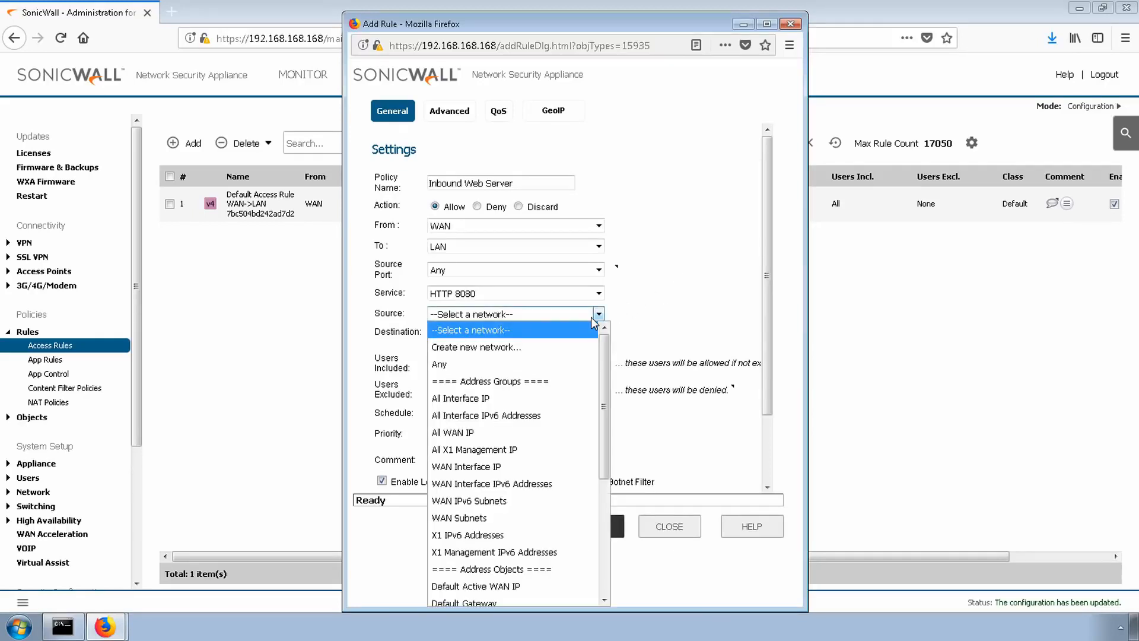
click(475, 364)
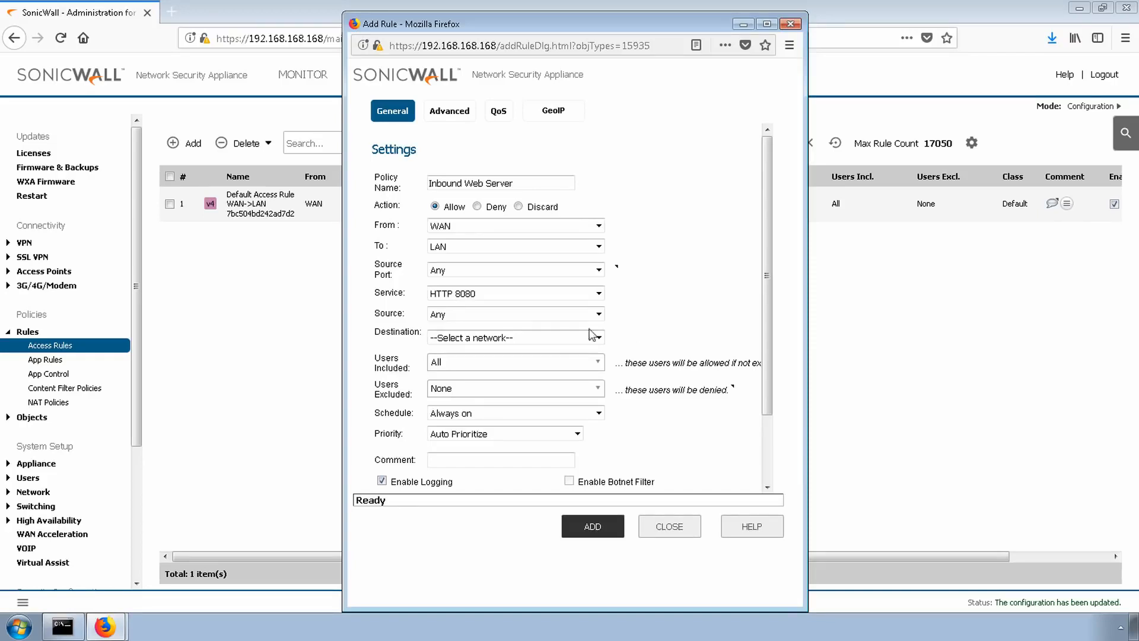
click(478, 339)
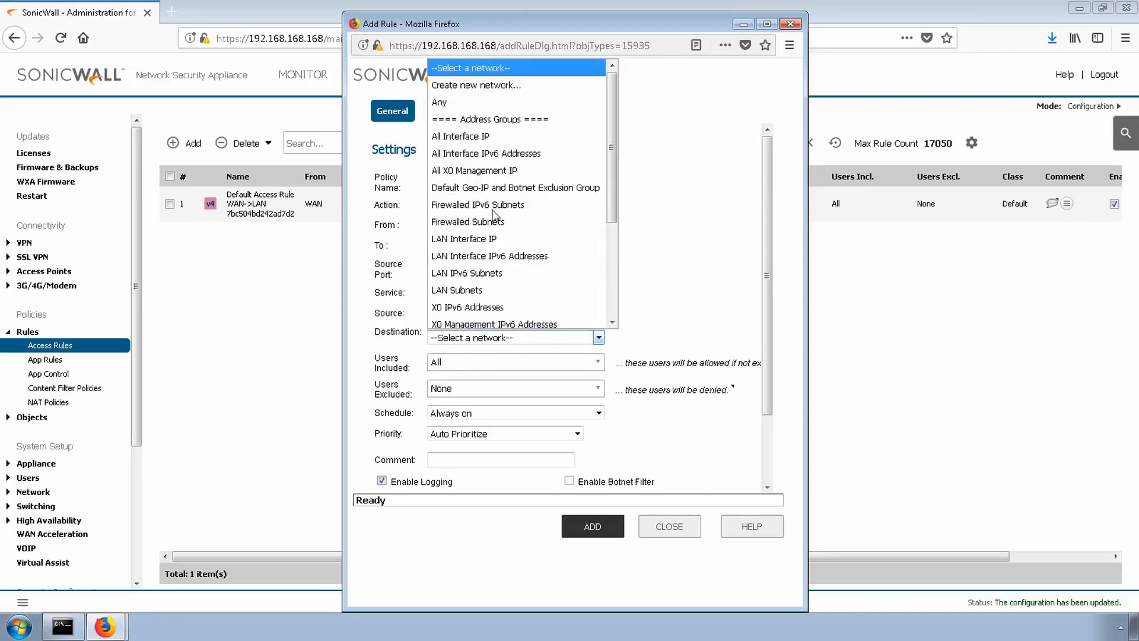
click(485, 86)
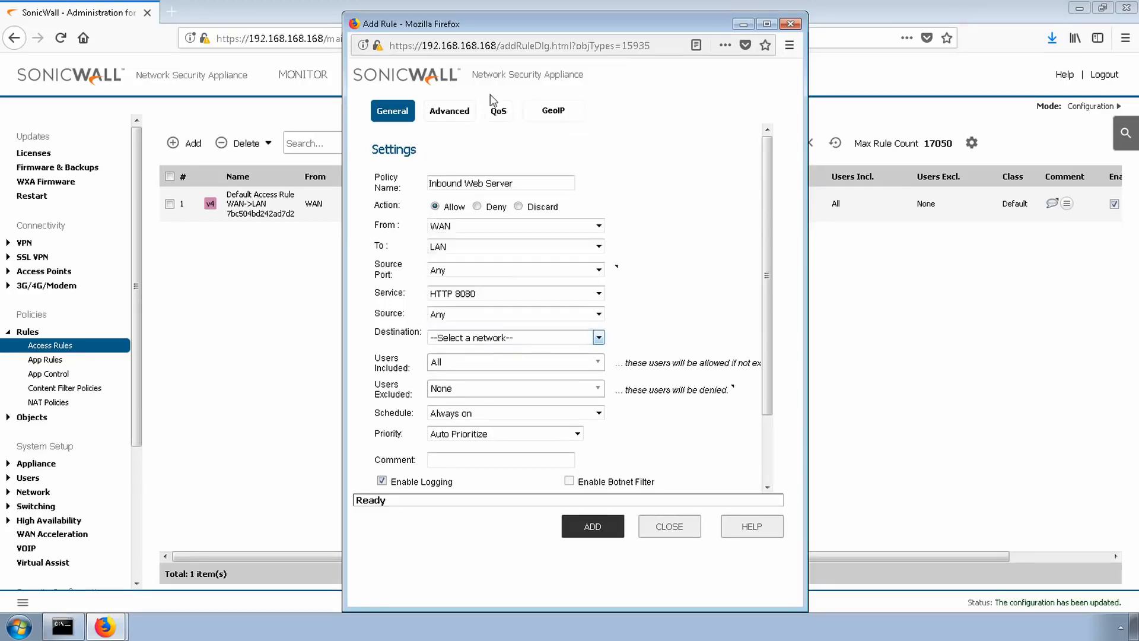
Step: Add host address object Public WebSrv on WAN at 10.61.134.113 as the rule's destination
click(634, 292)
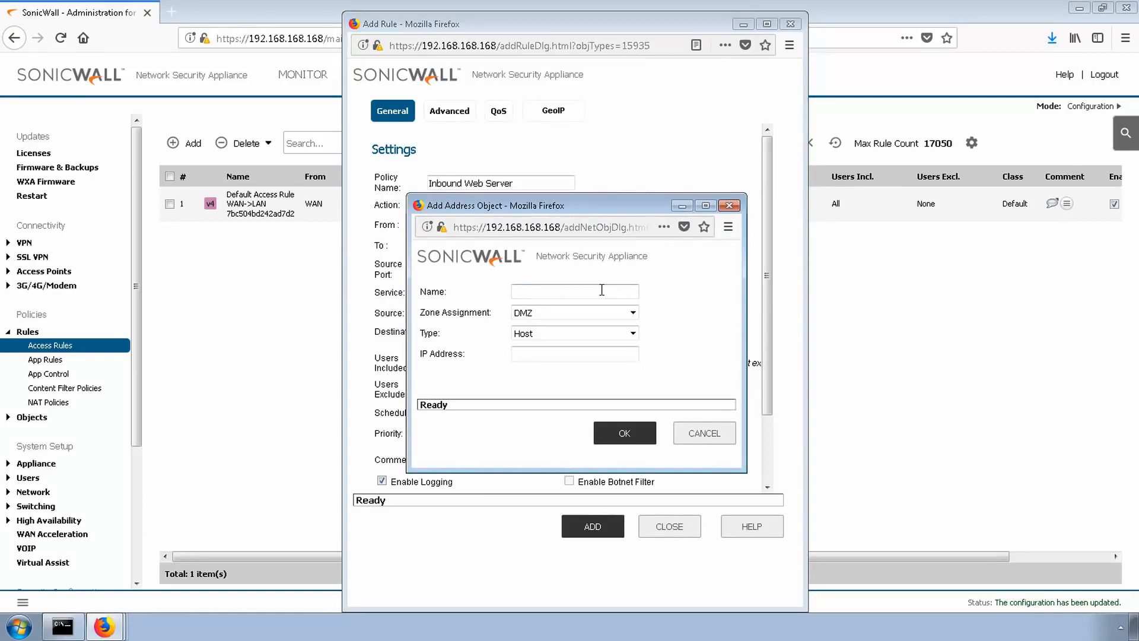
text(Public Web)
text(Srv)
key(Tab)
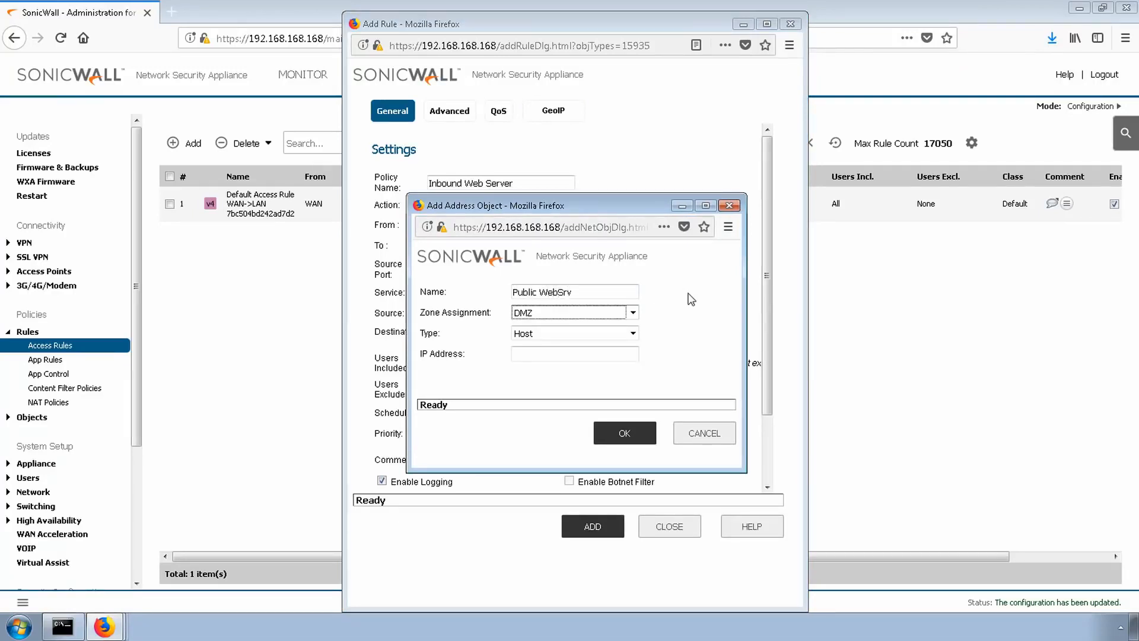
key(w)
key(Tab)
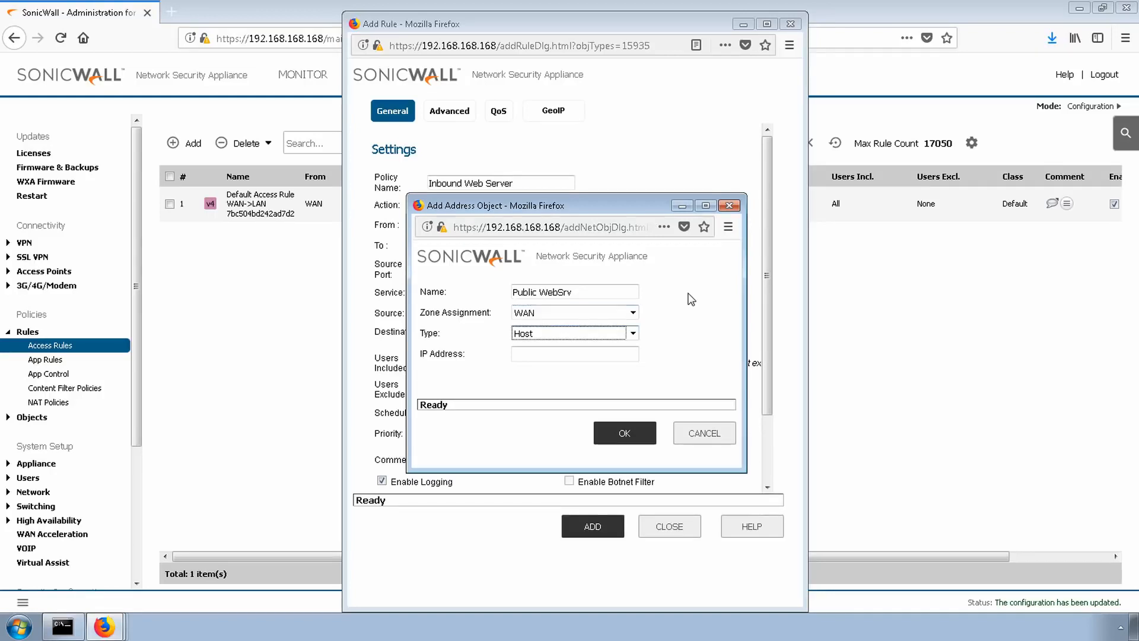
key(Tab)
text(1)
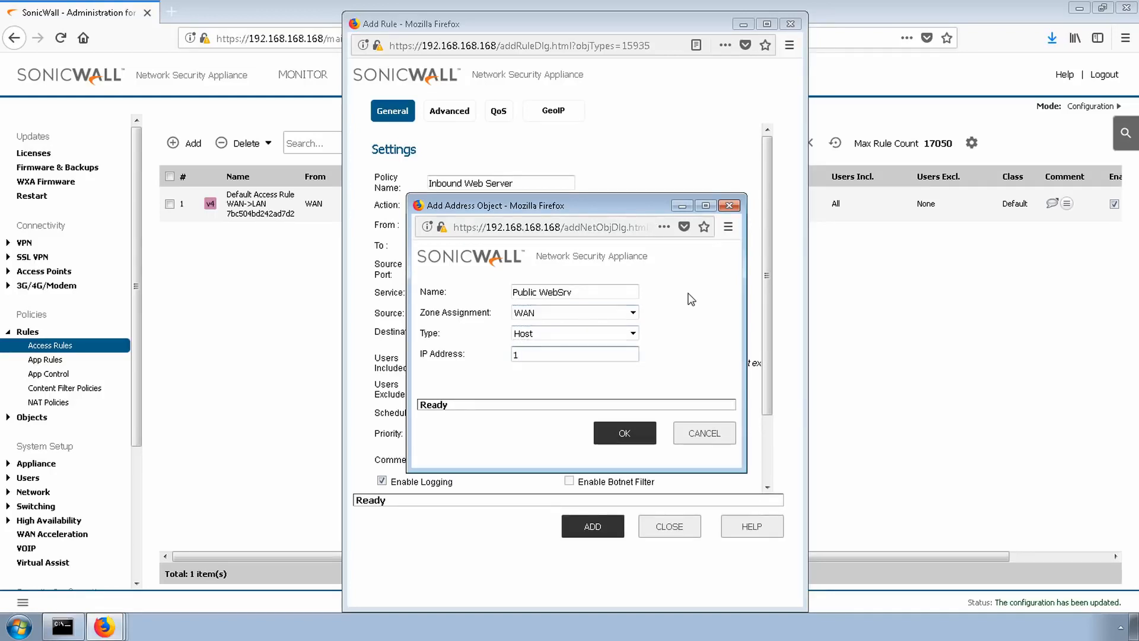
text(0.61)
text(.134.1)
text(13)
click(624, 433)
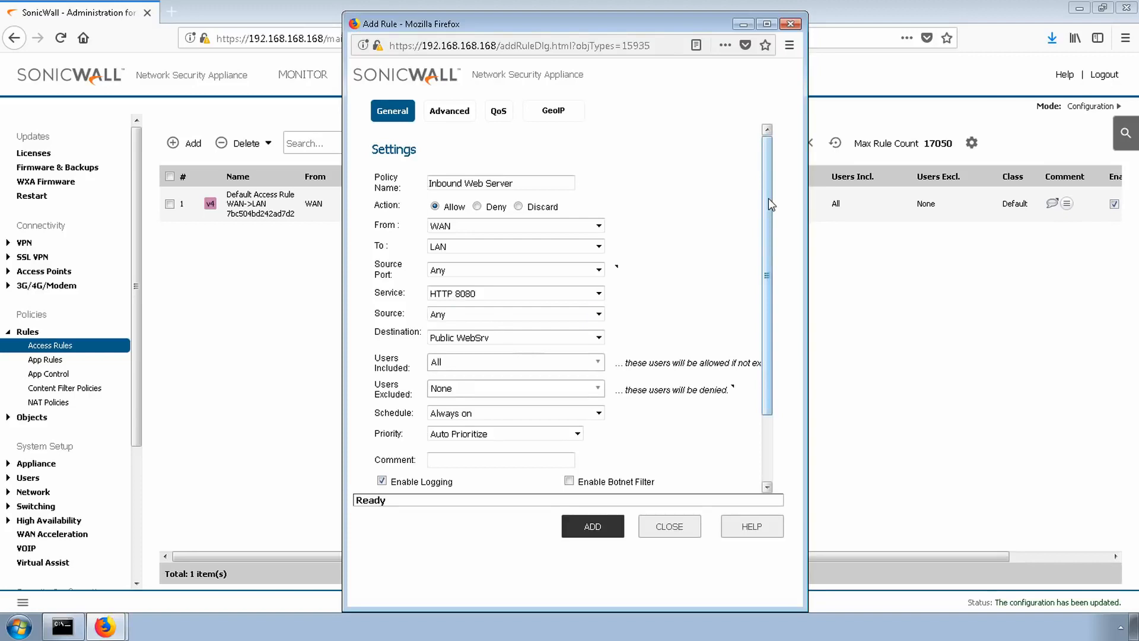
drag(767, 199, 775, 316)
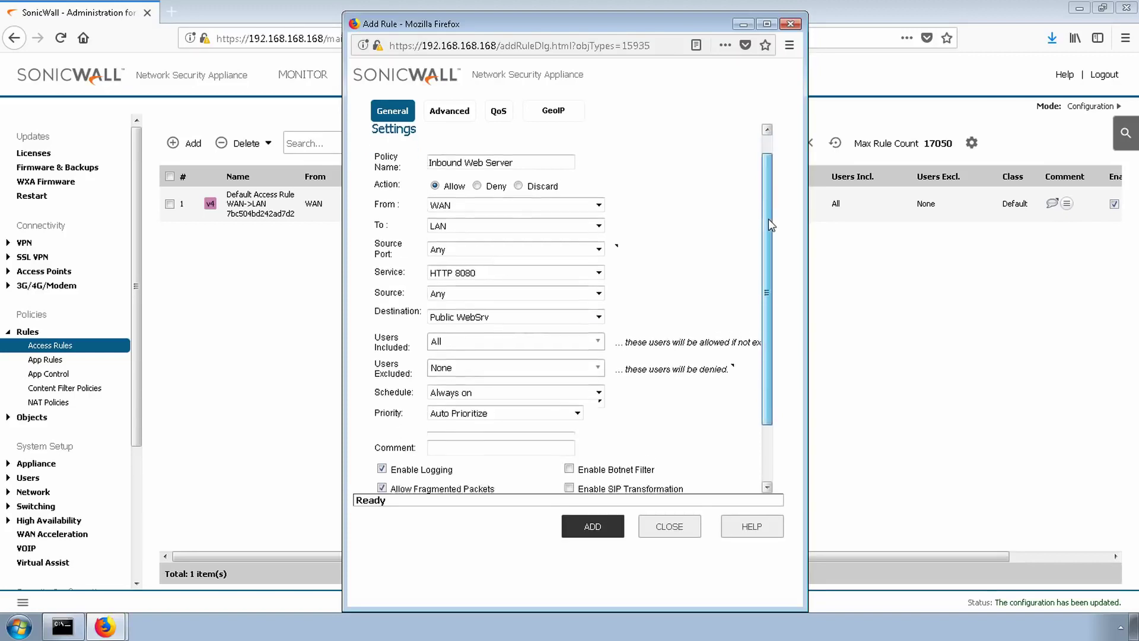
Step: Save the Inbound Web Server rule and start a new NAT policy named Inbound WebSrv
click(591, 526)
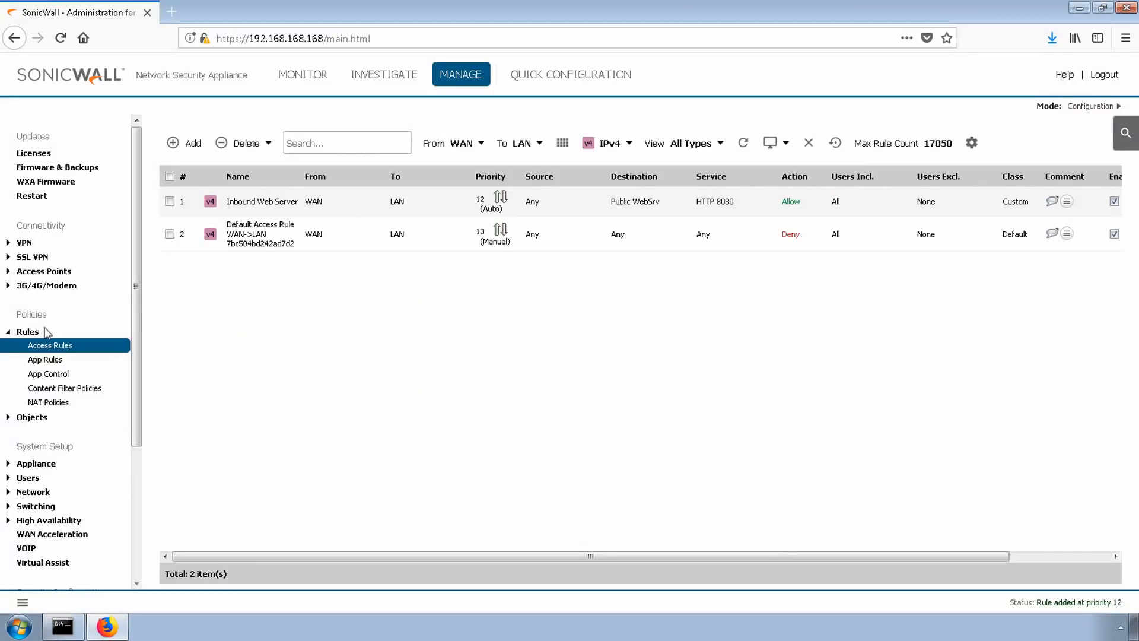
click(48, 403)
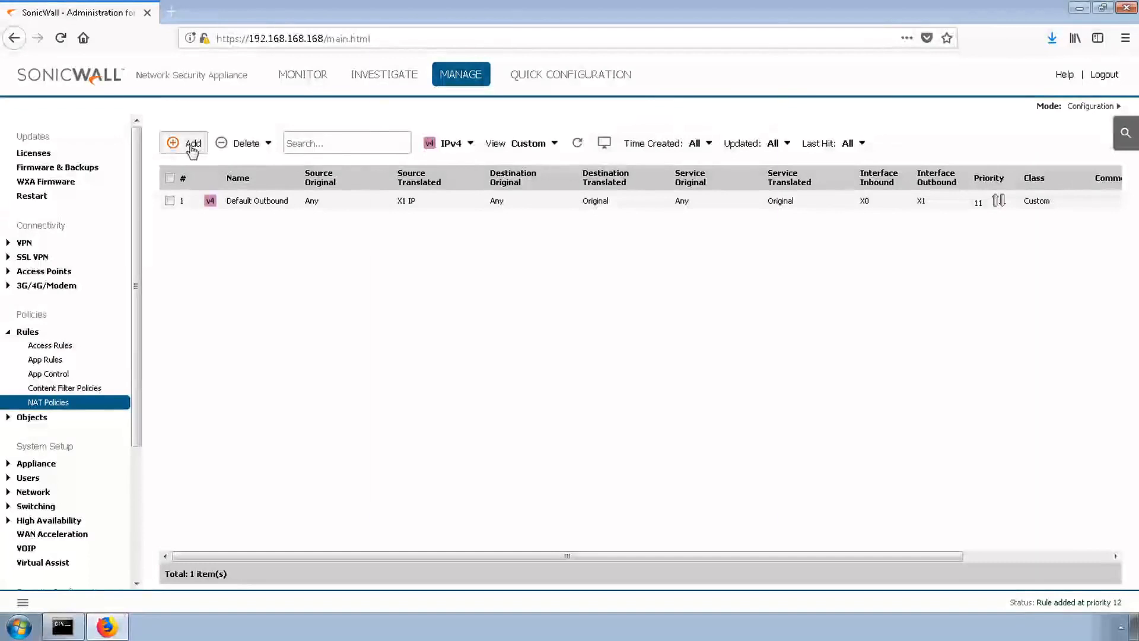
click(191, 145)
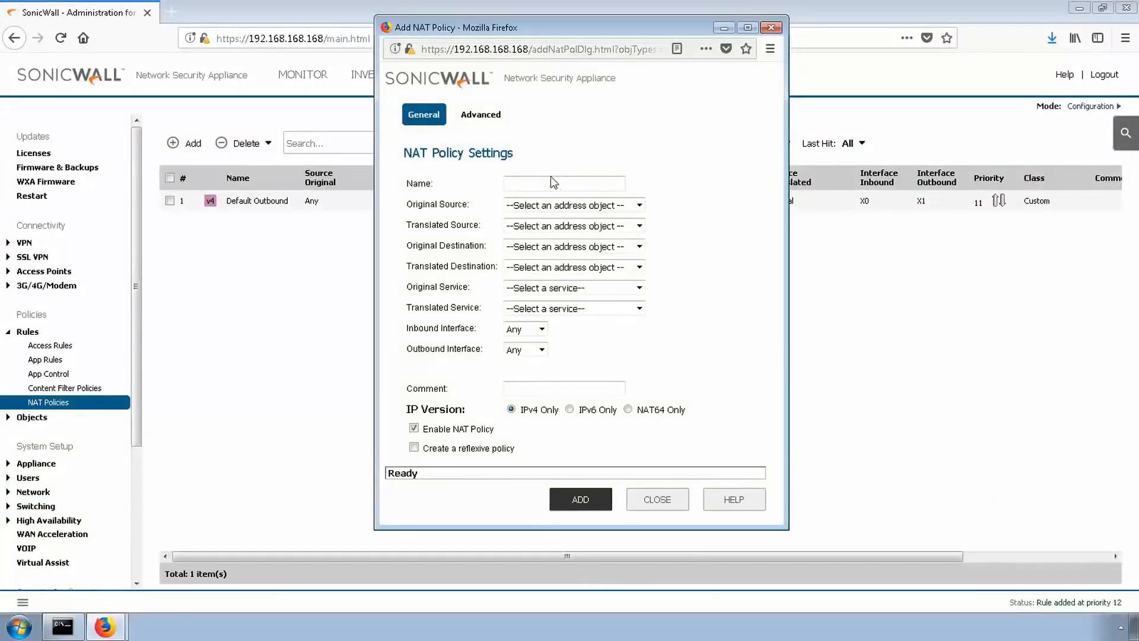
click(552, 182)
text(Inbo)
text(und WebSrv)
Step: Set original source Any, translated source Original, and original destination Public WebSrv
click(554, 206)
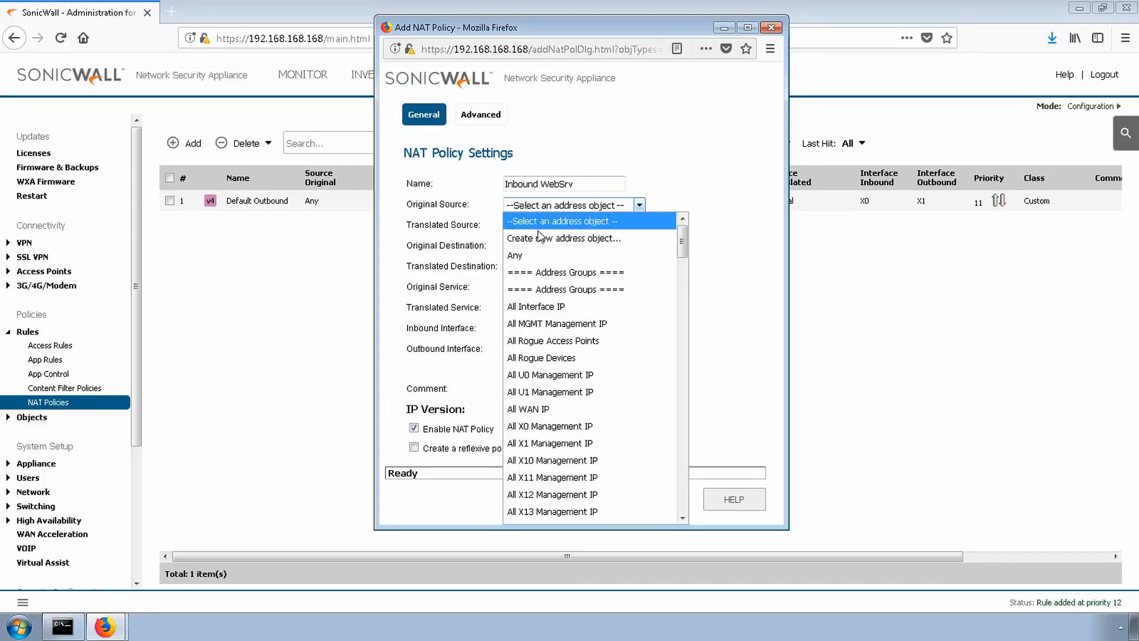
click(543, 258)
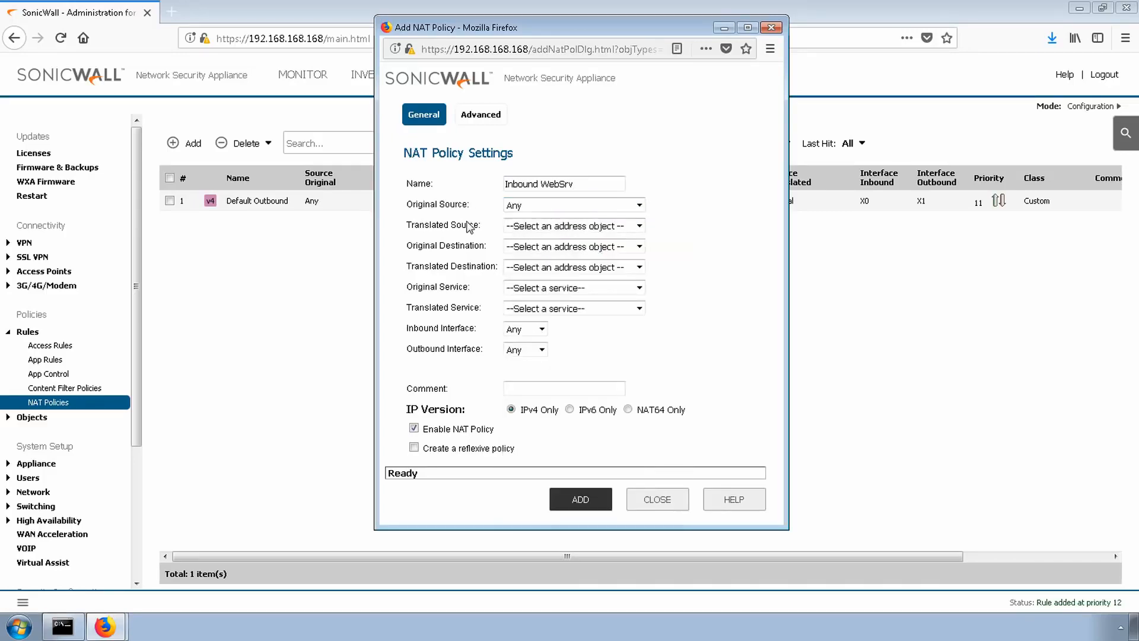
click(529, 227)
click(535, 276)
click(554, 247)
key(p)
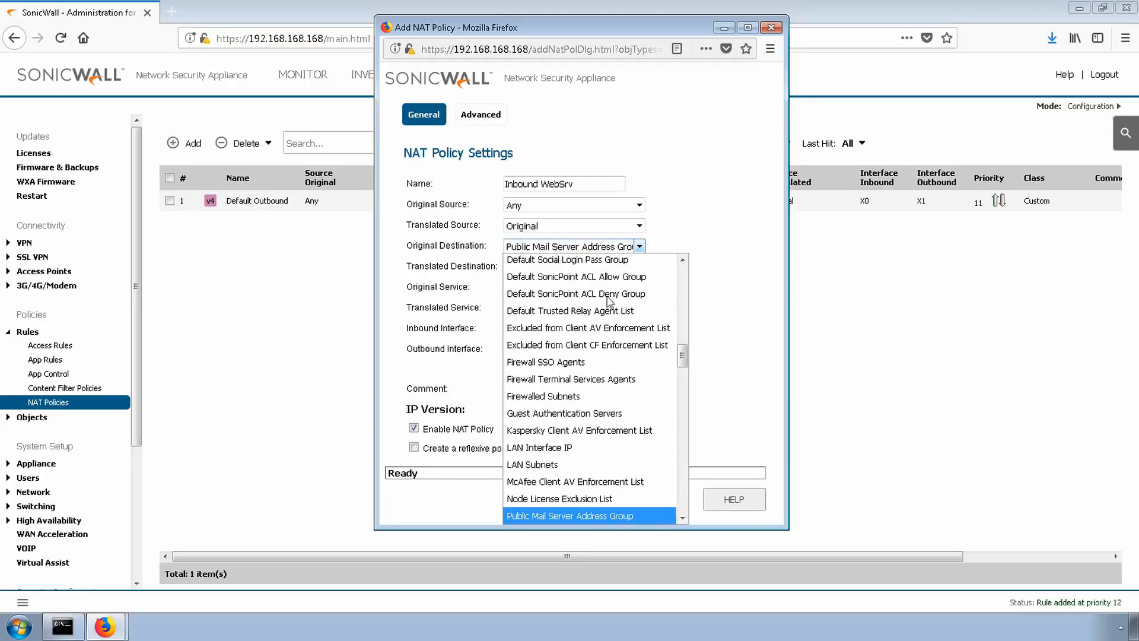
drag(681, 356, 693, 521)
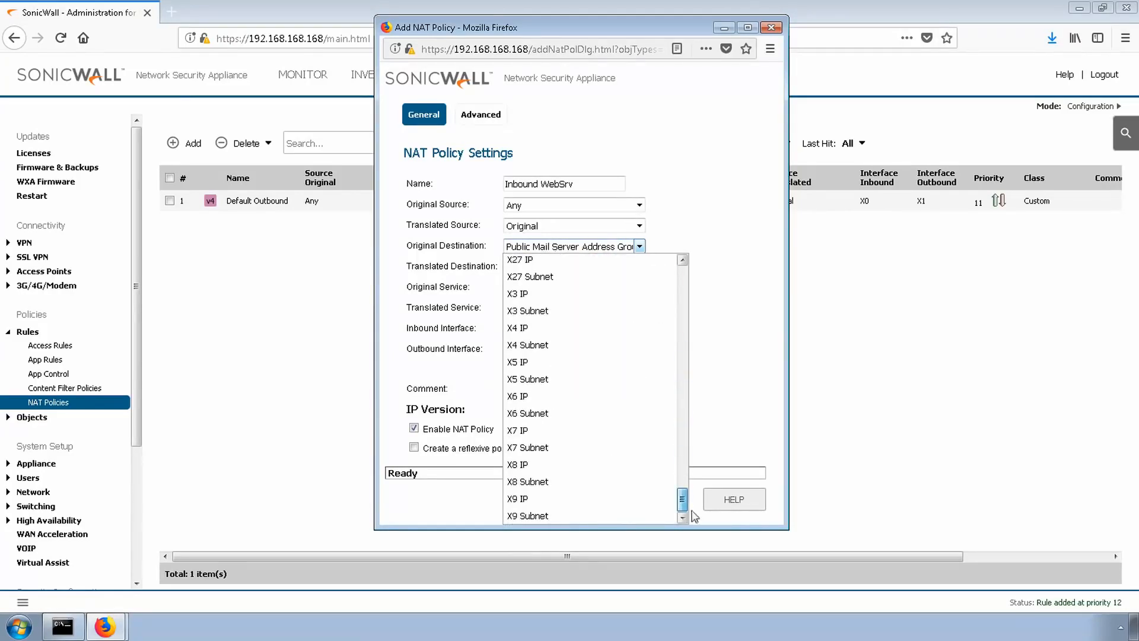
scroll(588, 401, up, 3)
click(534, 499)
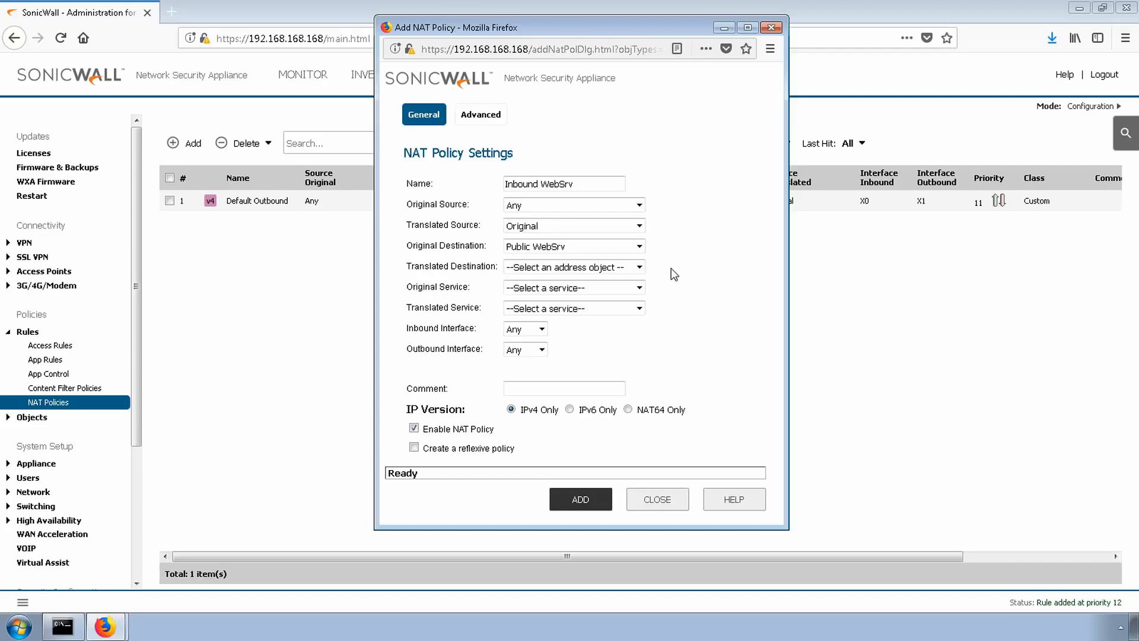
Step: Create host object Internal WebSrv on LAN at 192.168.168.200 as the translated destination
click(639, 268)
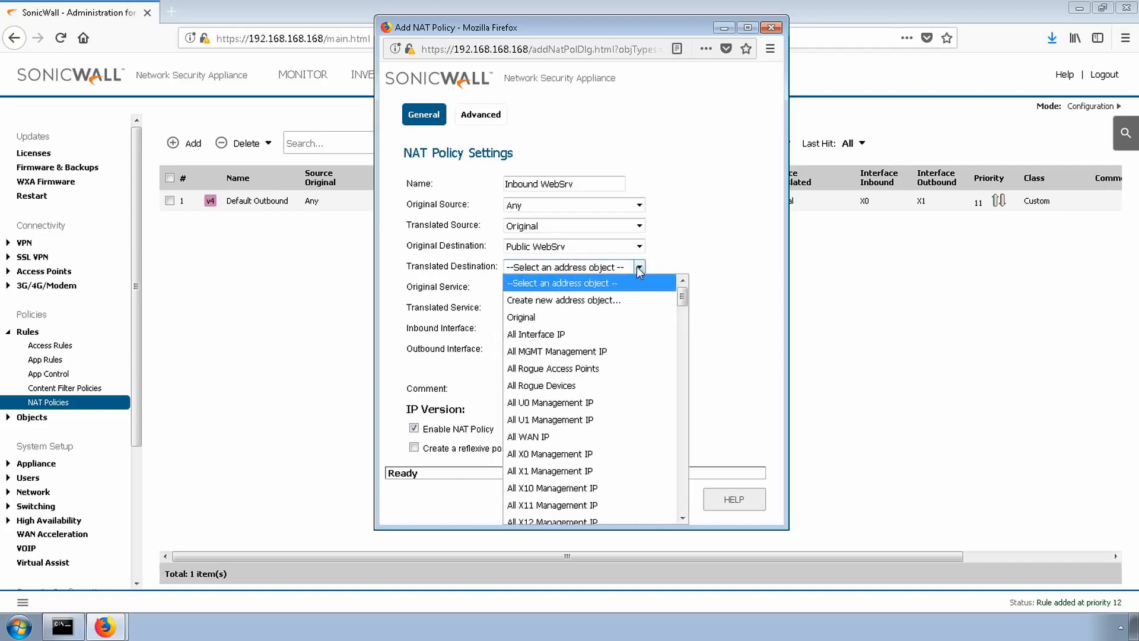
click(564, 300)
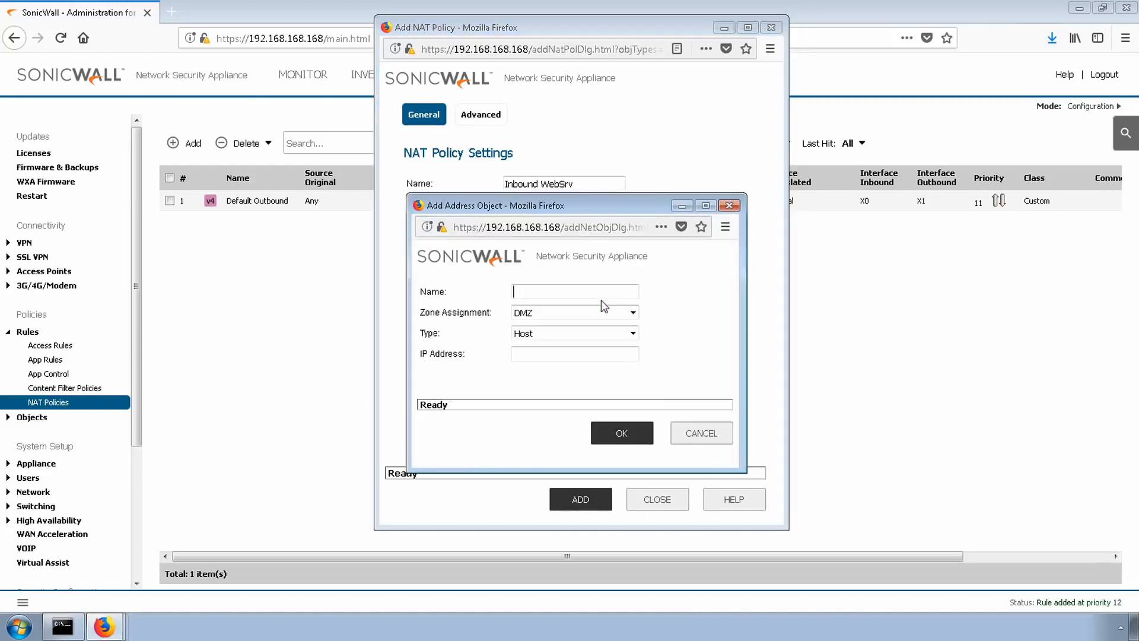
text(Internal WebS)
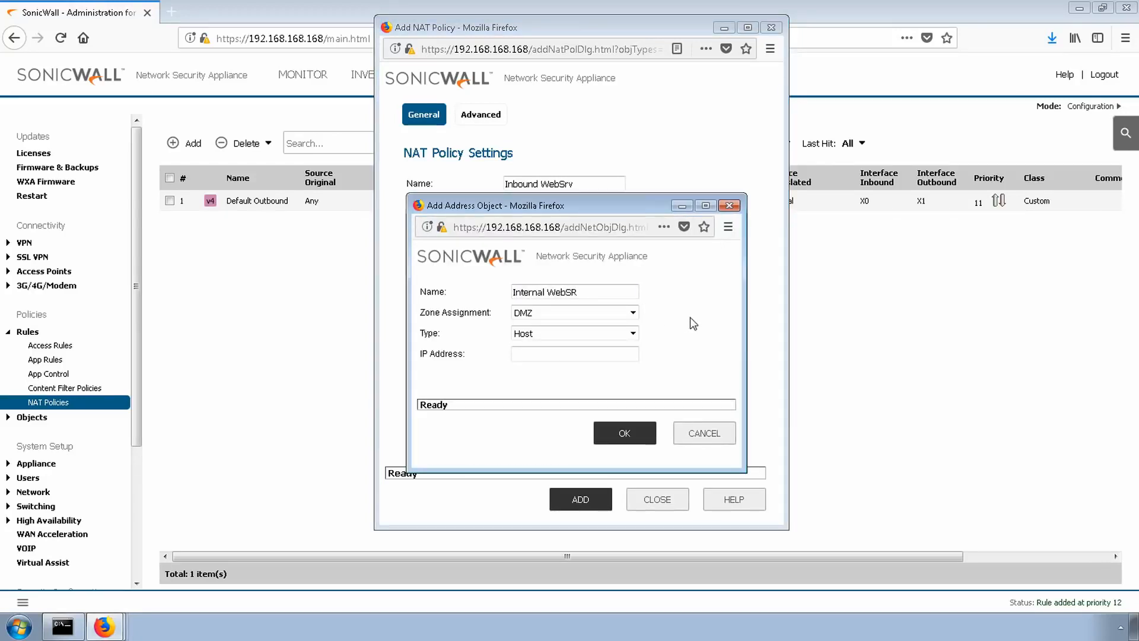
text(rv)
key(Tab)
key(l)
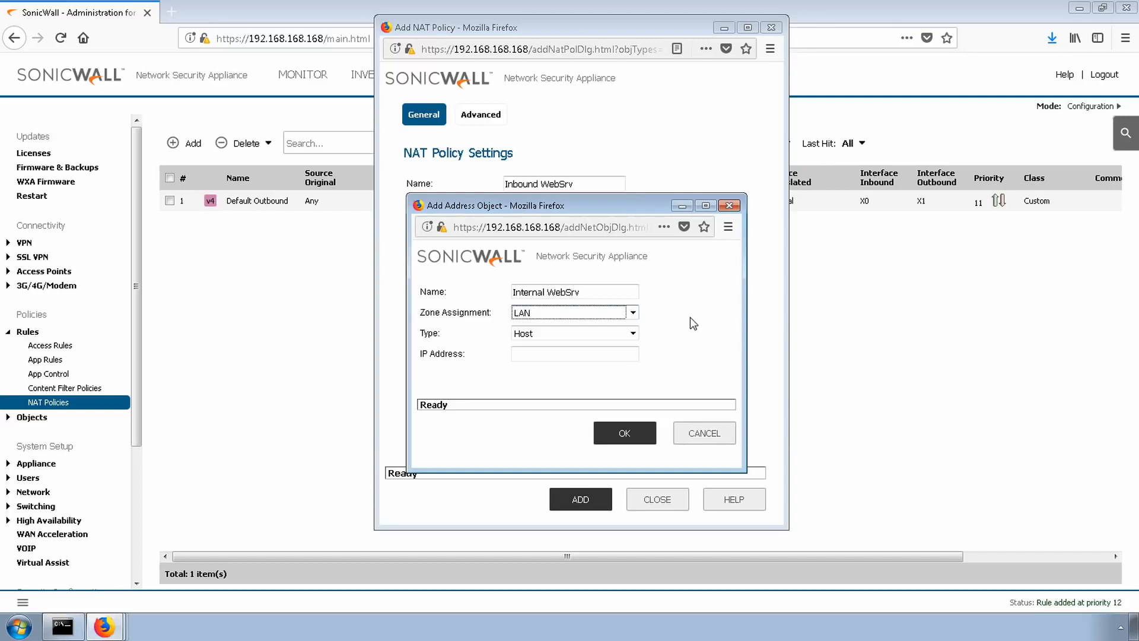
click(625, 354)
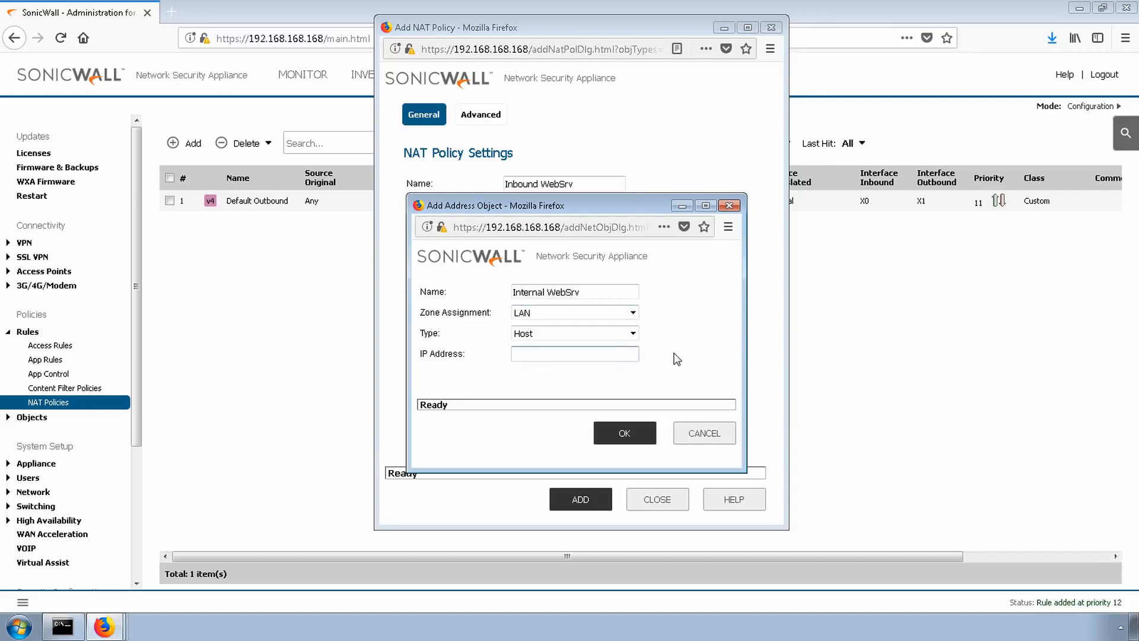
text(192.18)
text(8.1)
text(68.200)
click(625, 433)
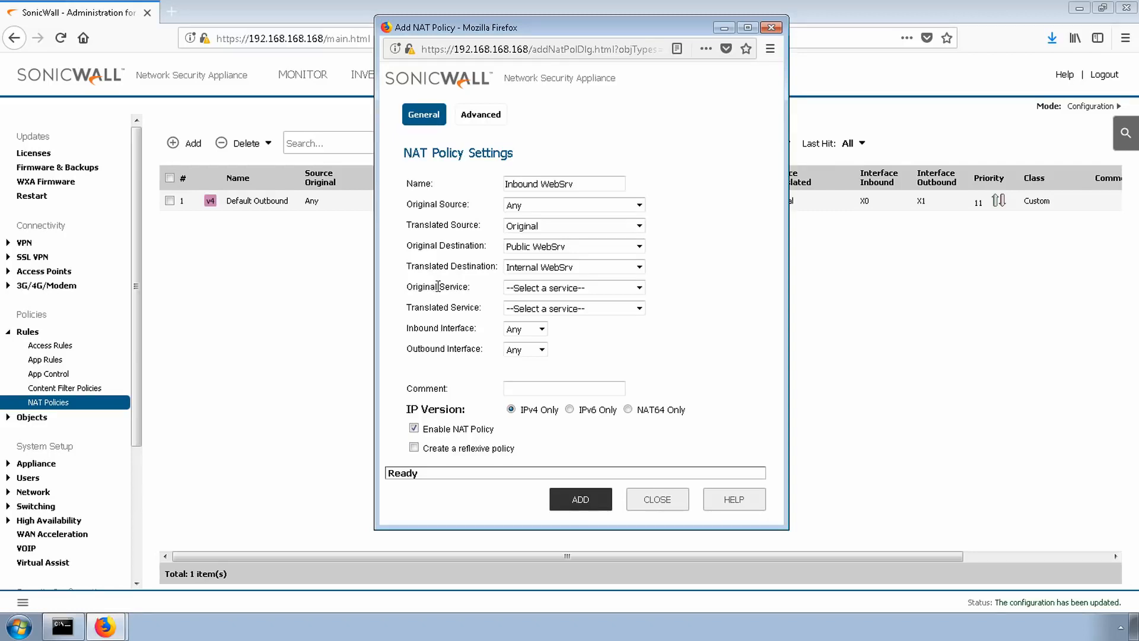
Step: Set the original service to HTTP 8080 and keep Original as the translated service
click(606, 288)
text(http)
key(Down)
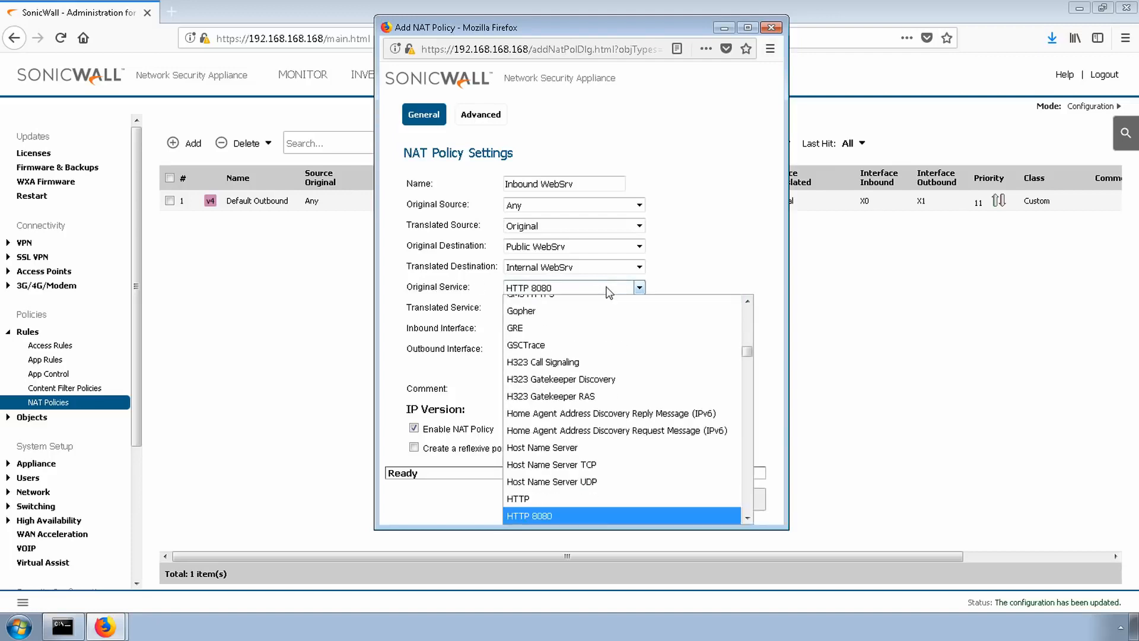
key(Return)
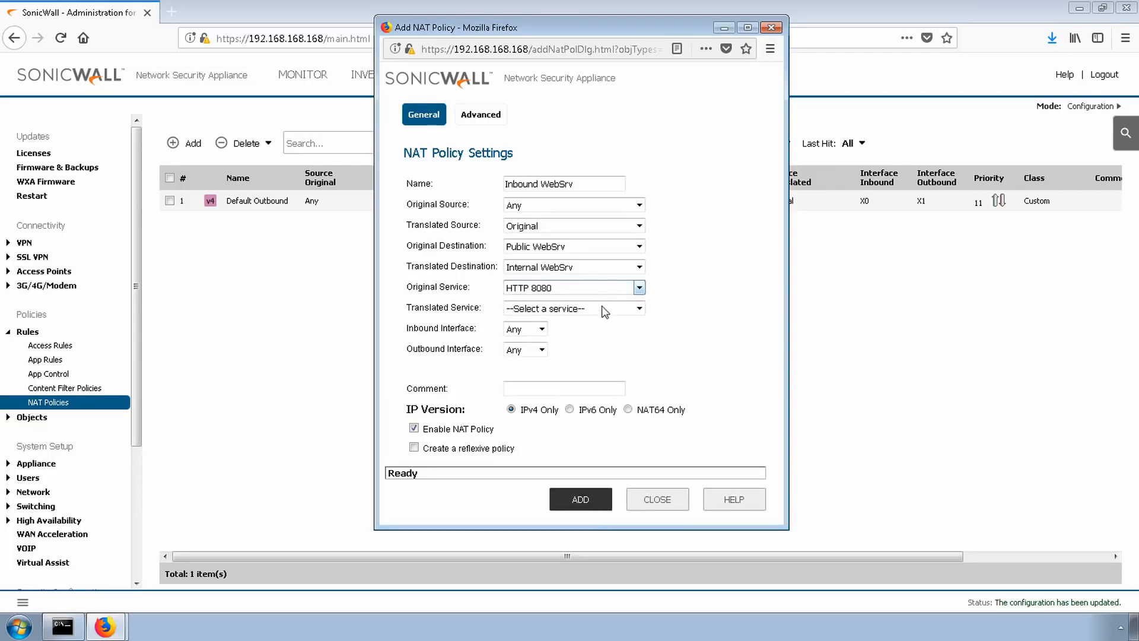
click(601, 311)
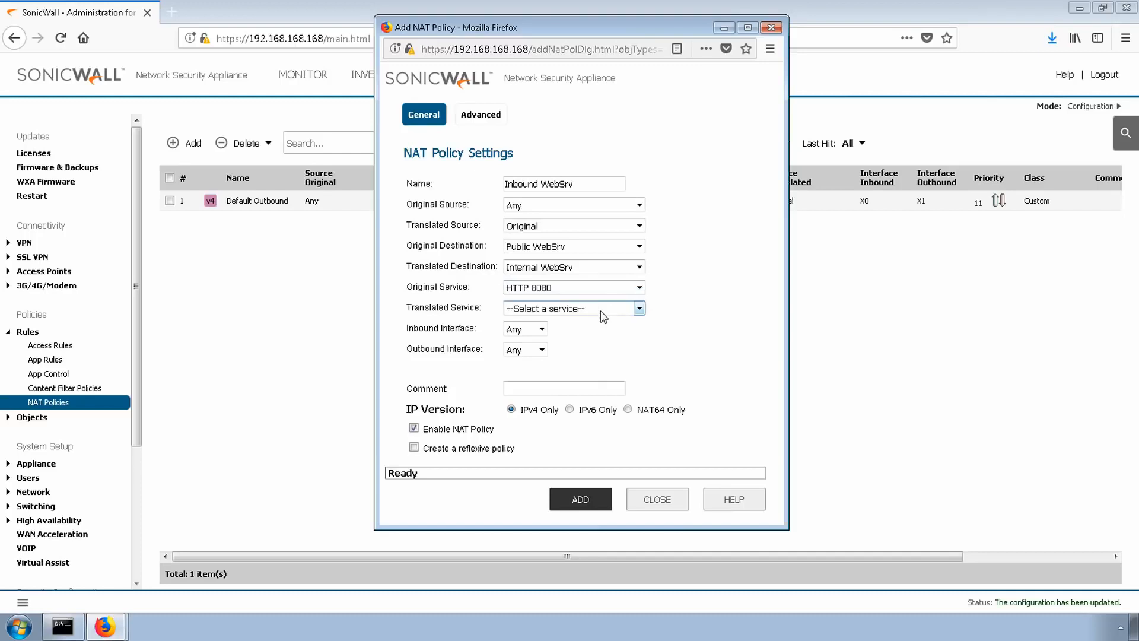
click(601, 311)
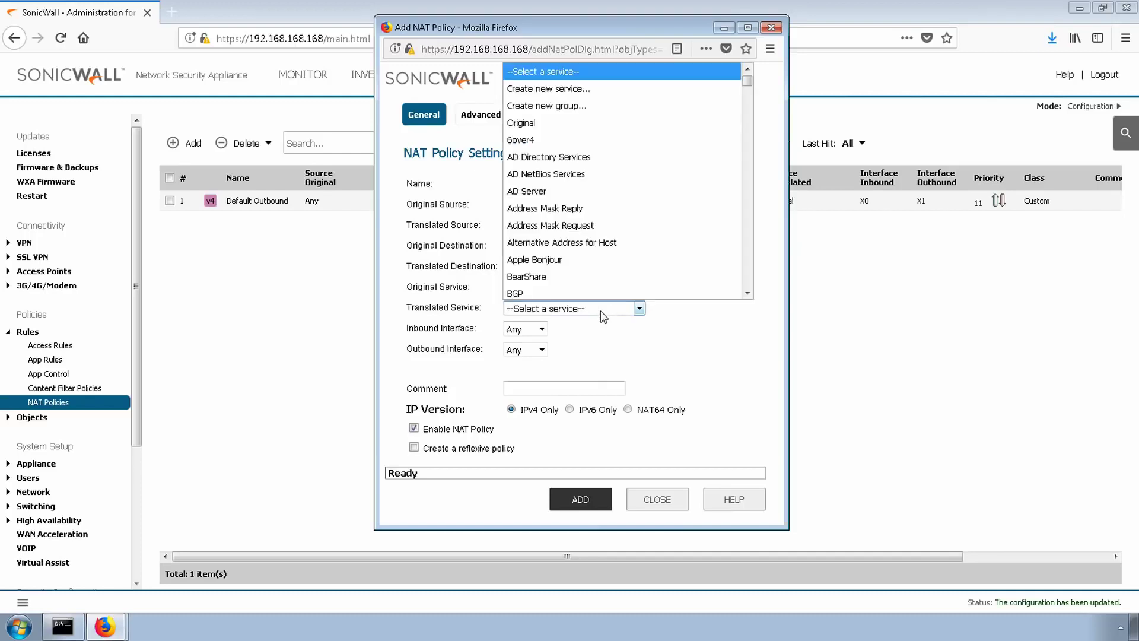
click(521, 125)
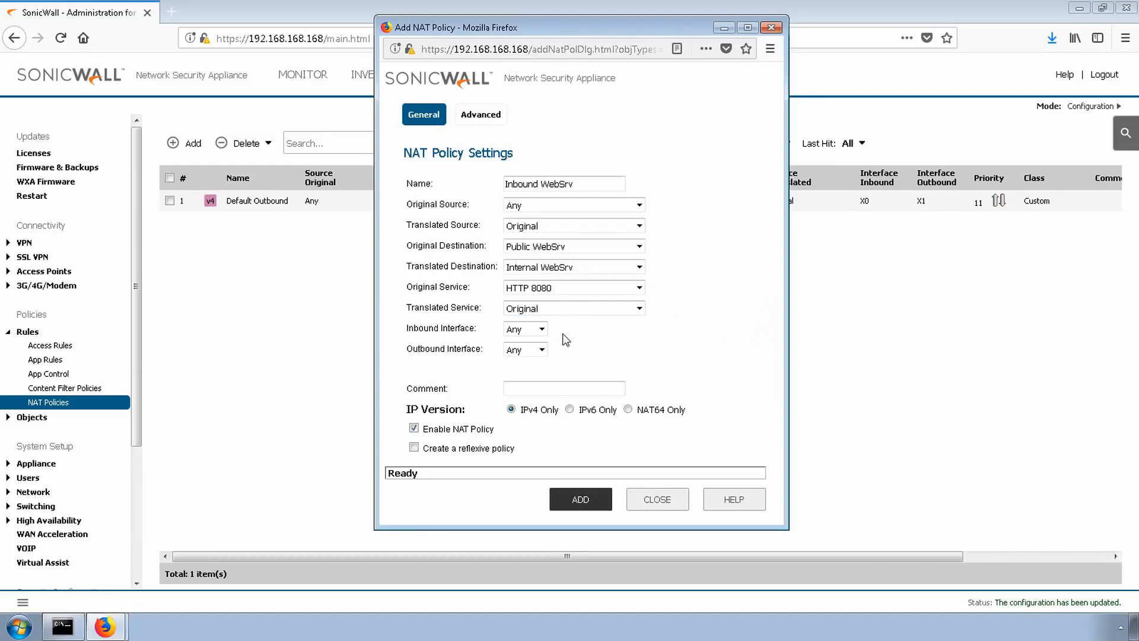
Step: Set the inbound interface to X1 and add the Inbound WebSrv NAT policy
click(541, 330)
click(512, 379)
click(580, 499)
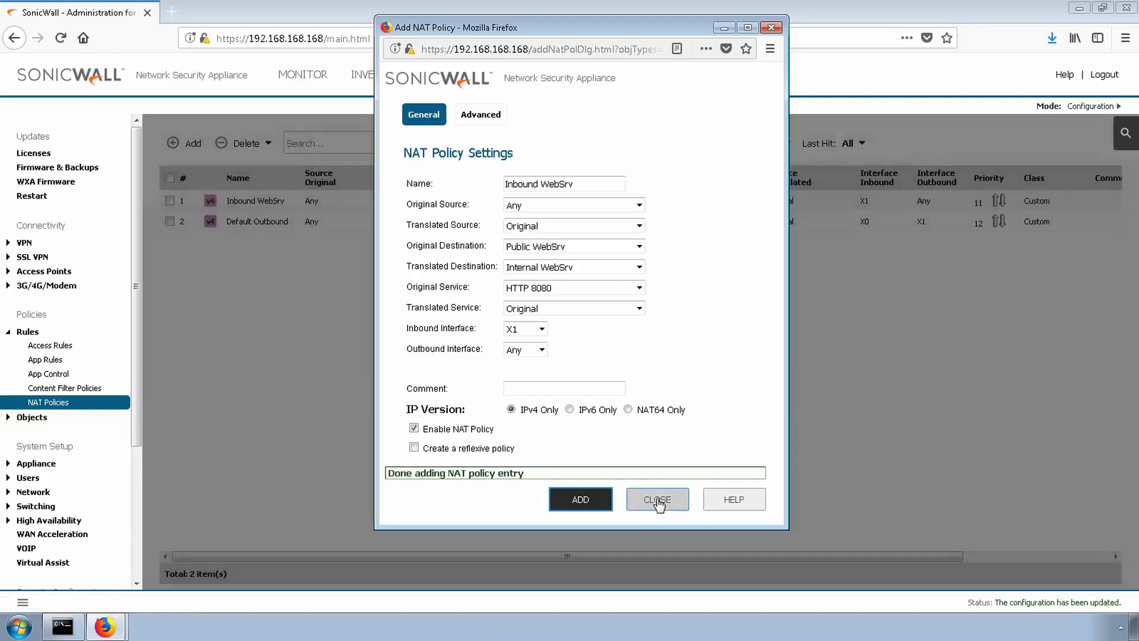
click(656, 499)
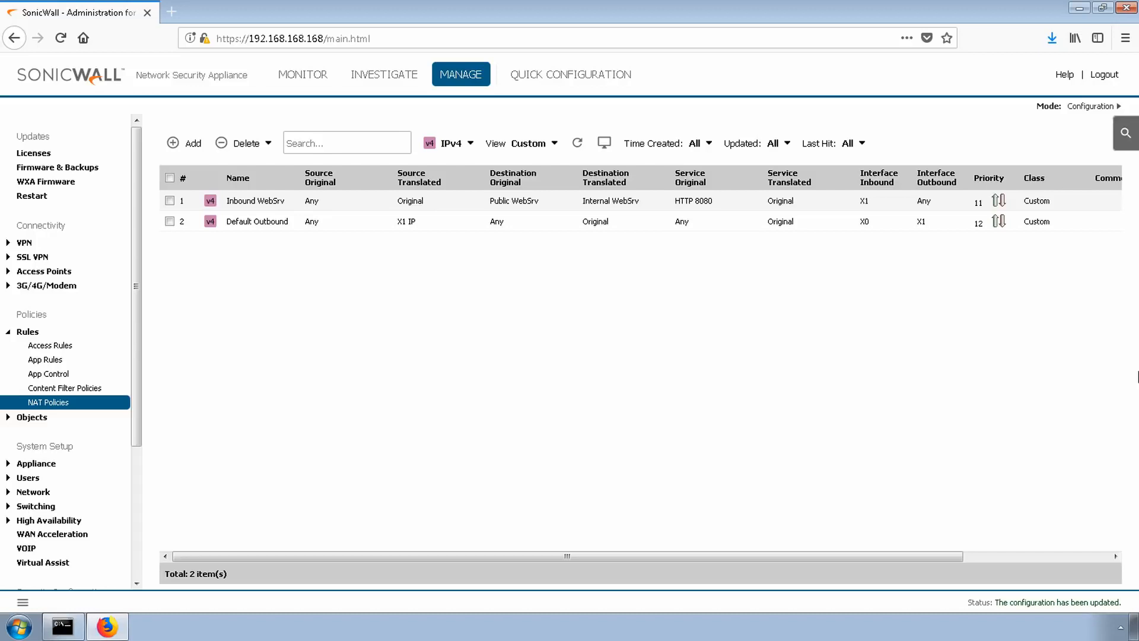
Step: Edit Inbound WebSrv so original service HTTP translates to HTTP 8080, and save it
click(1039, 556)
mouse_move(1067, 200)
click(1081, 201)
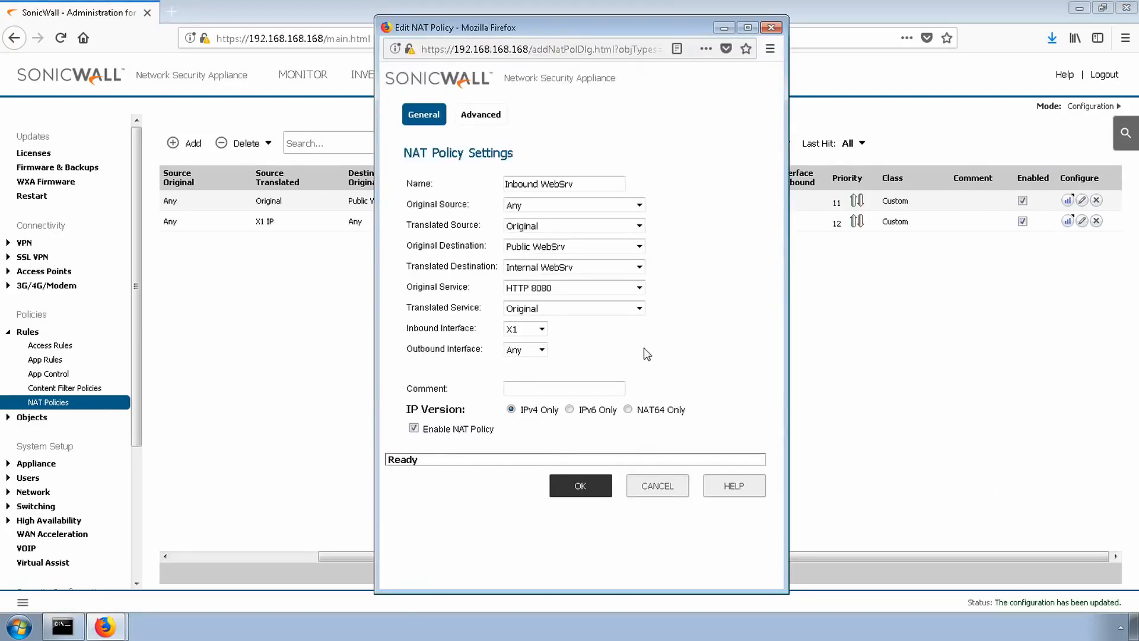
click(552, 288)
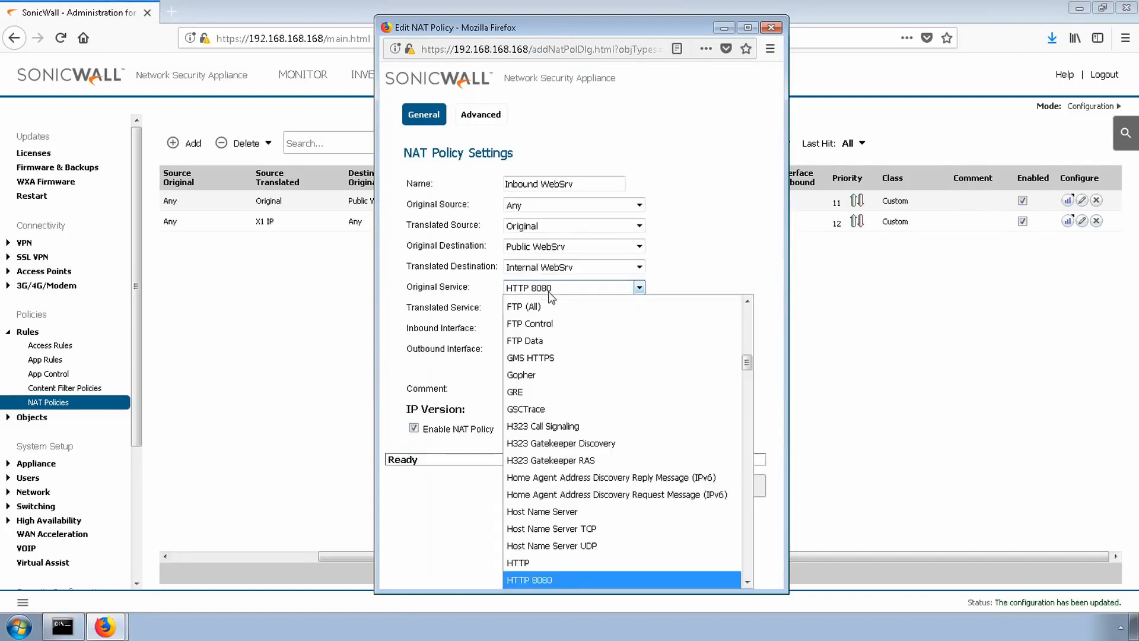
key(Up)
key(Return)
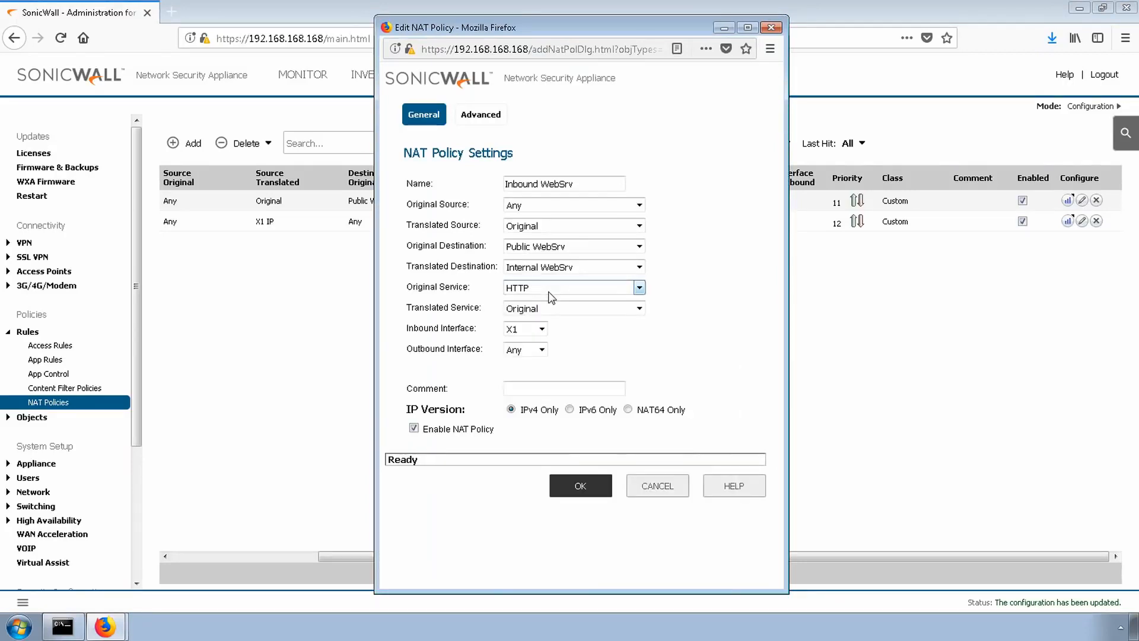
click(543, 309)
key(h)
key(h)
key(h)
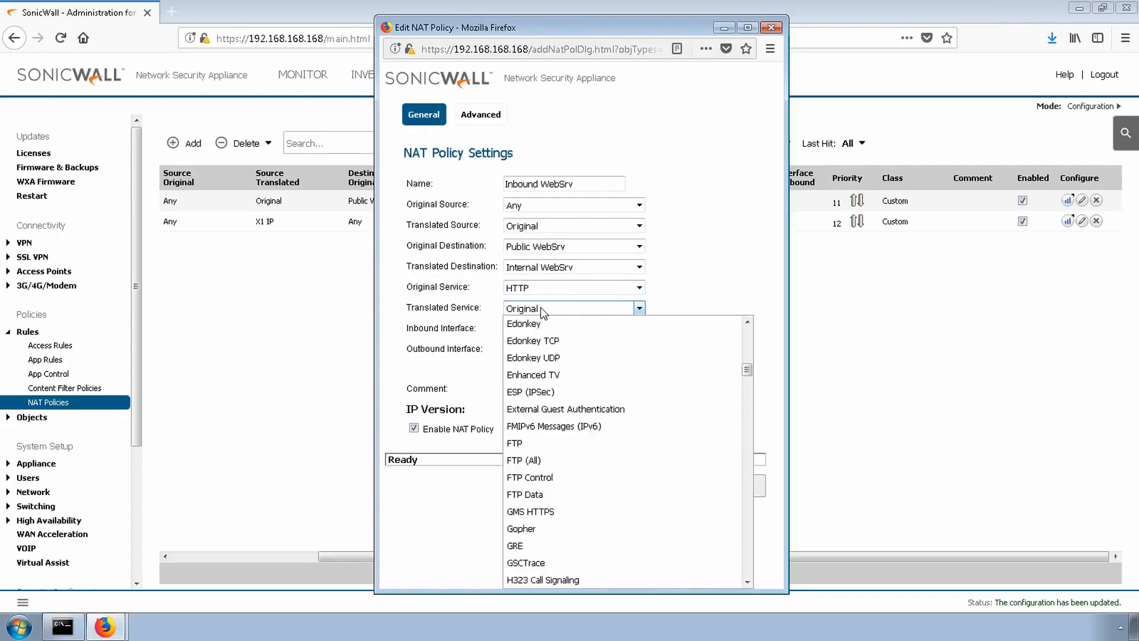
key(Return)
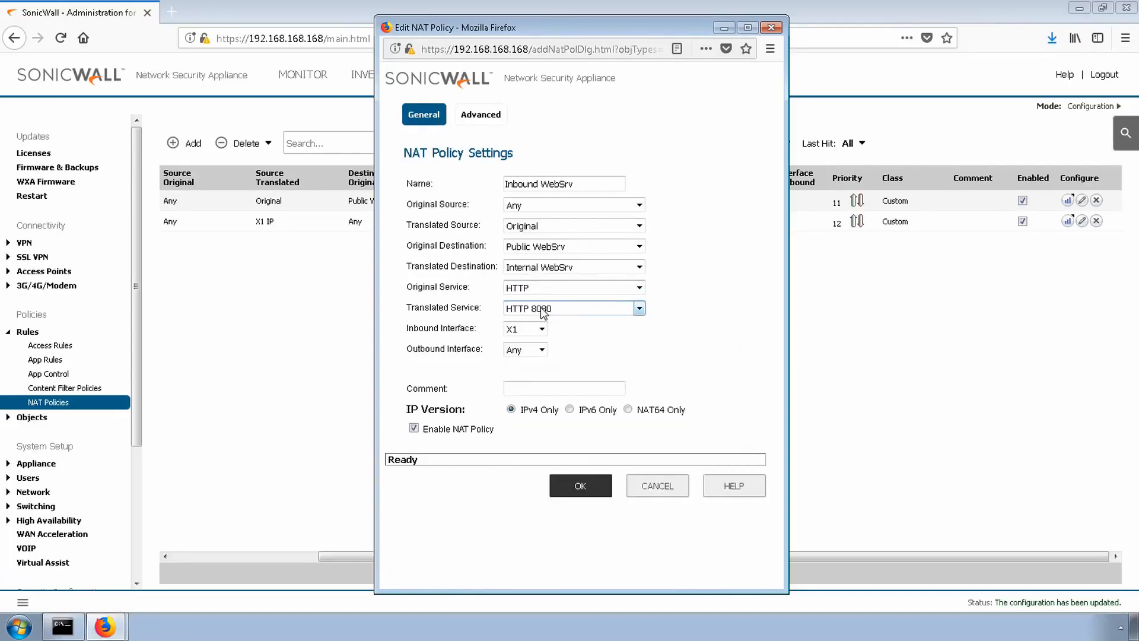
click(581, 485)
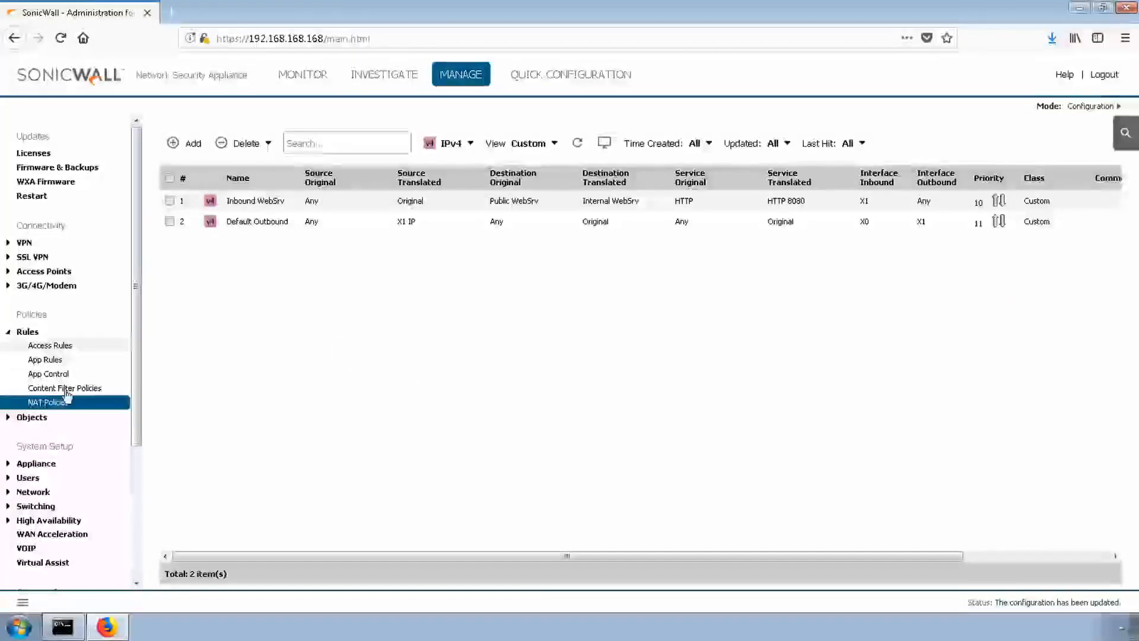
Step: Edit the Inbound Web Server access rule to use service HTTP instead of HTTP 8080 and save
click(50, 345)
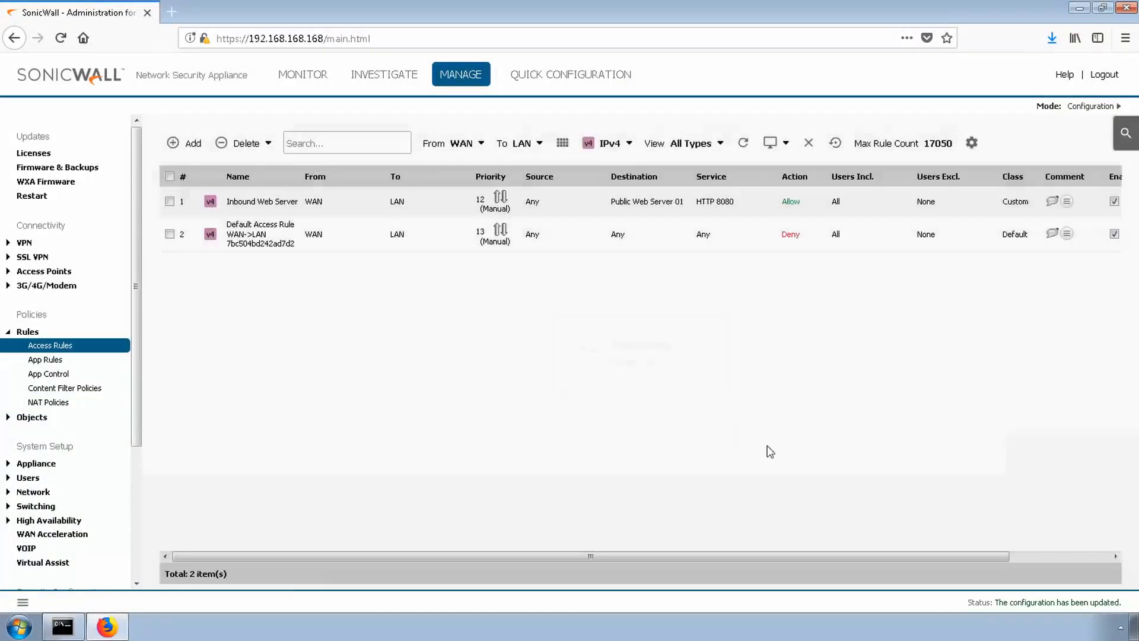
click(1025, 557)
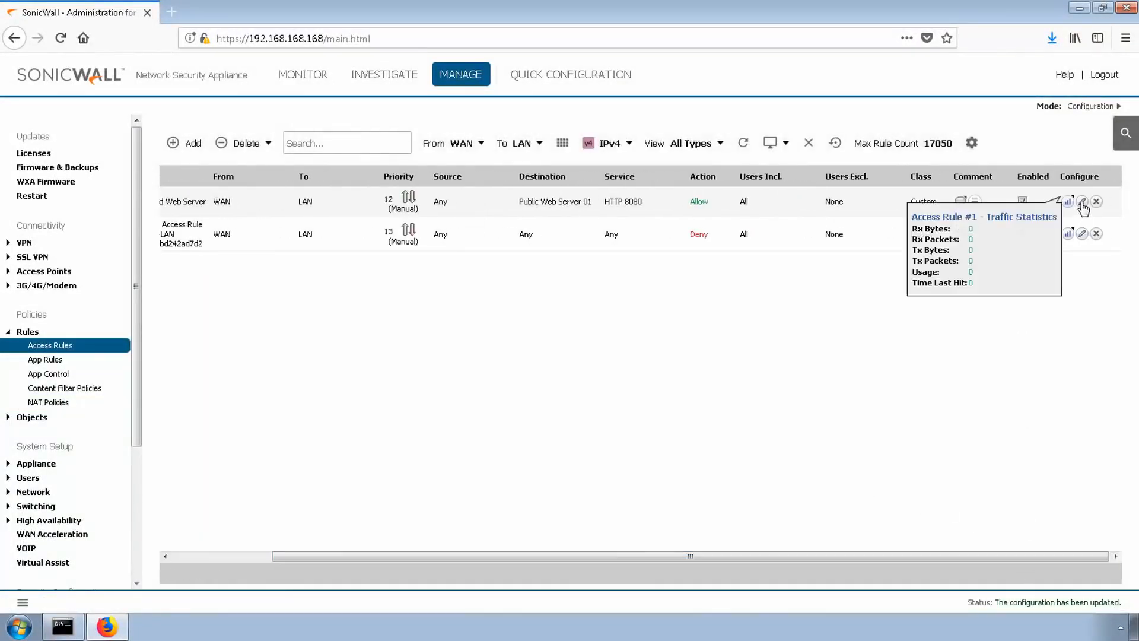
click(1082, 201)
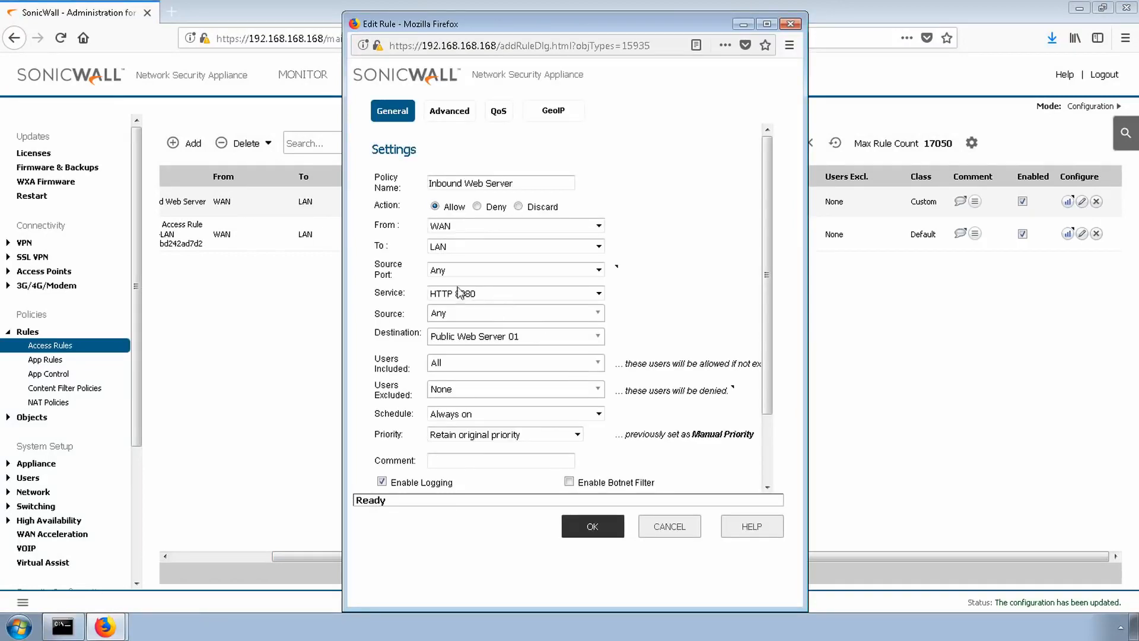
click(495, 295)
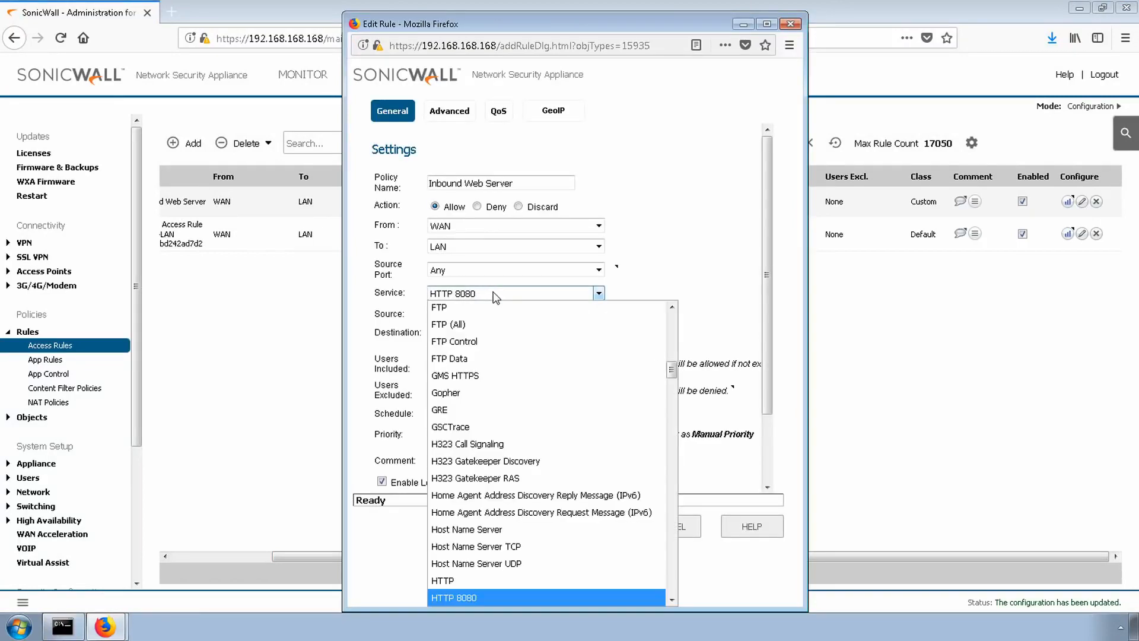
key(Down)
key(Down)
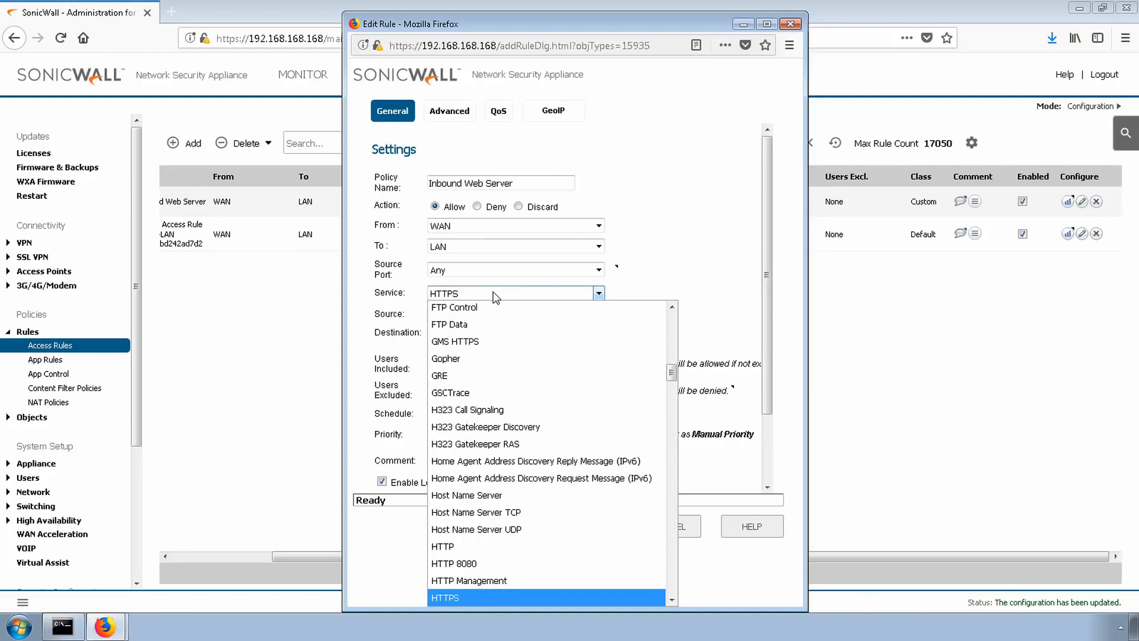
key(Up)
key(Up)
key(Up)
key(Return)
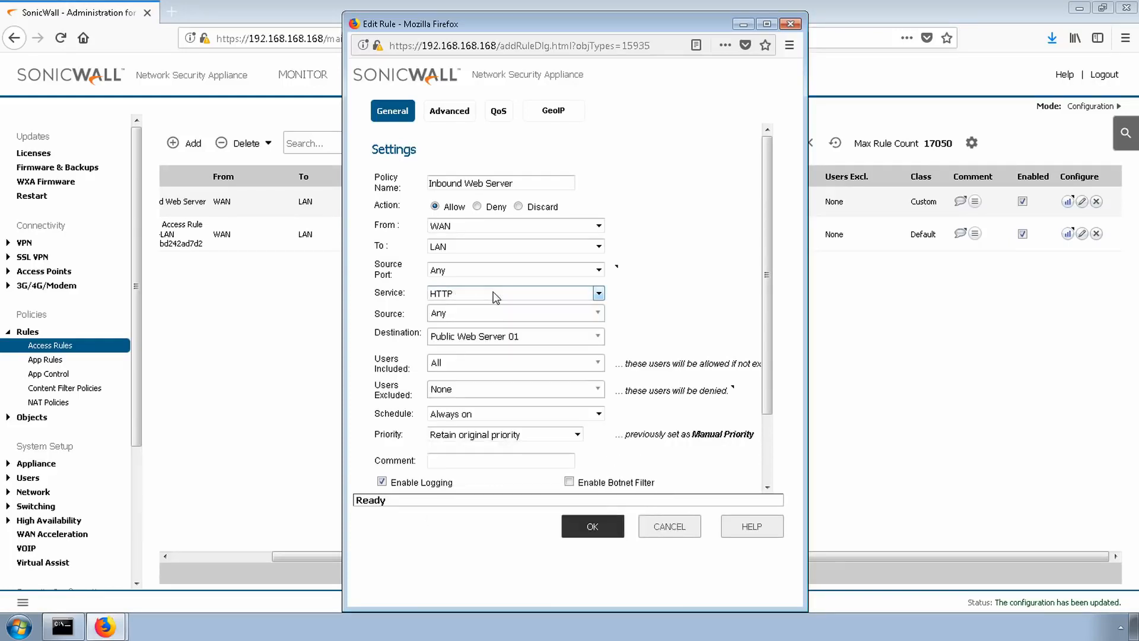
click(592, 526)
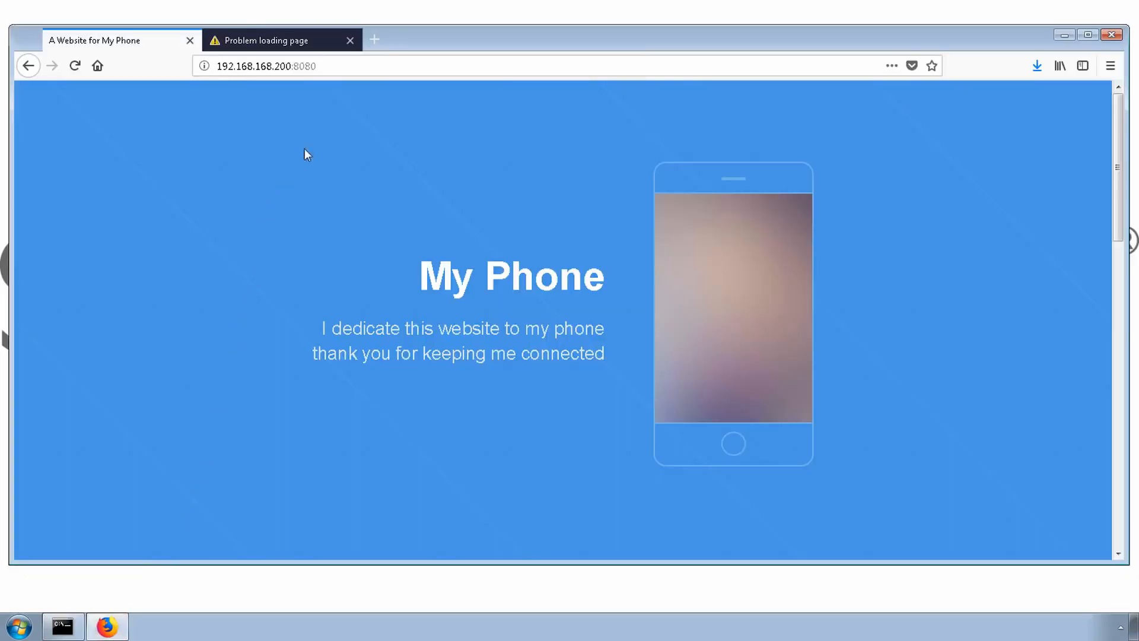
Step: Switch to the Firefox tab testing public address 10.61.134.113 and edit its address
drag(320, 66, 214, 66)
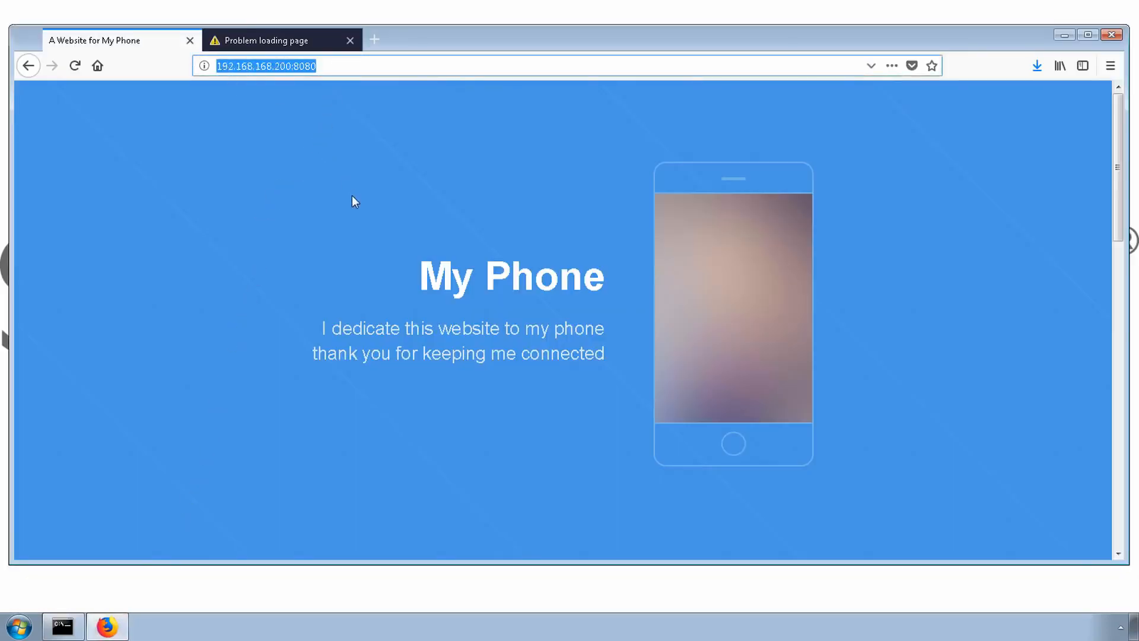
click(266, 40)
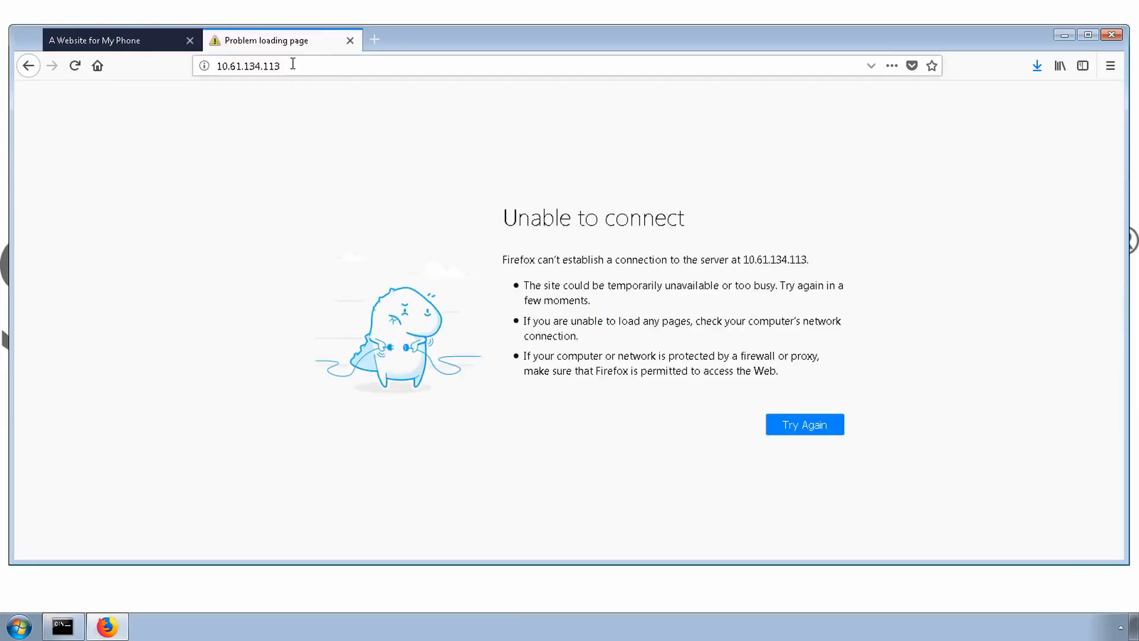
click(249, 66)
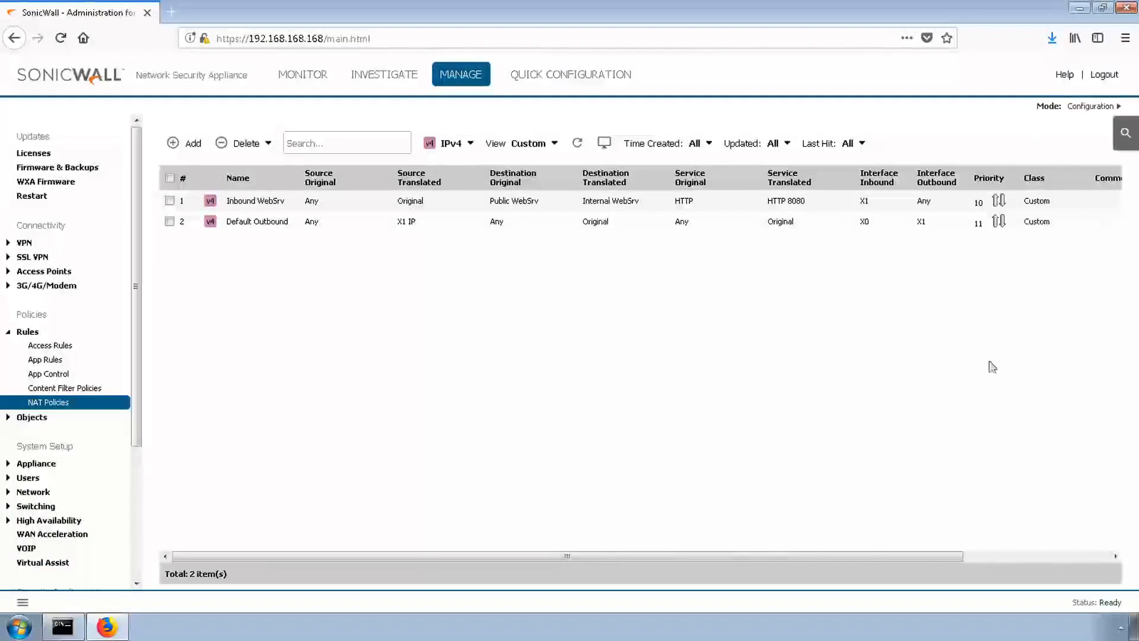
Step: Start a new NAT policy with original source Firewalled Subnets
click(187, 144)
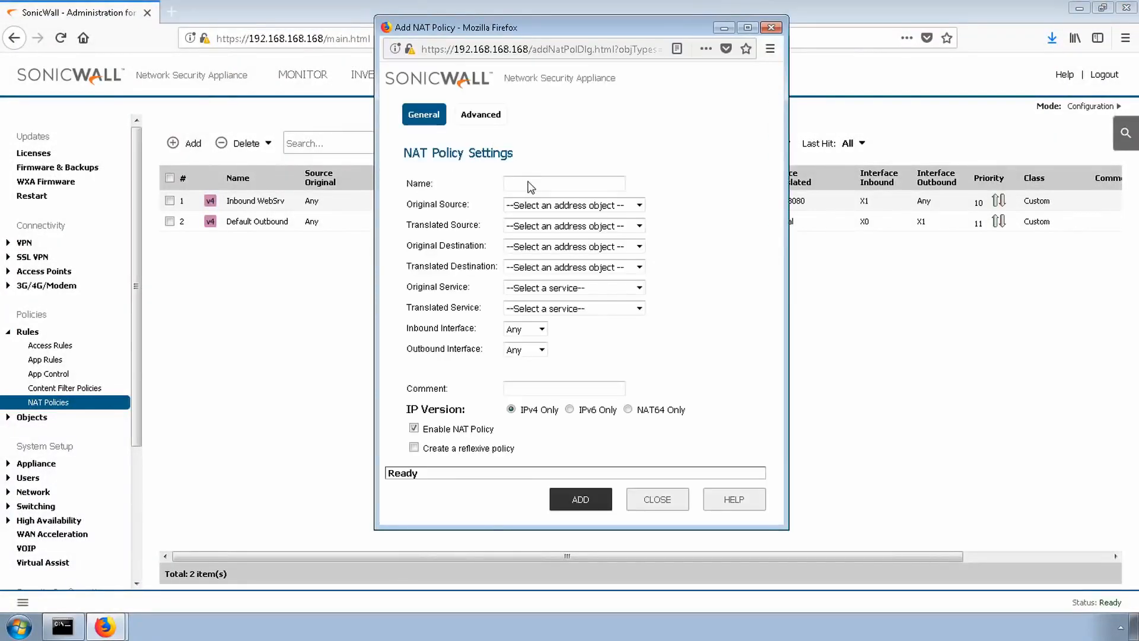
text(Web Server)
text( Loopback)
click(611, 205)
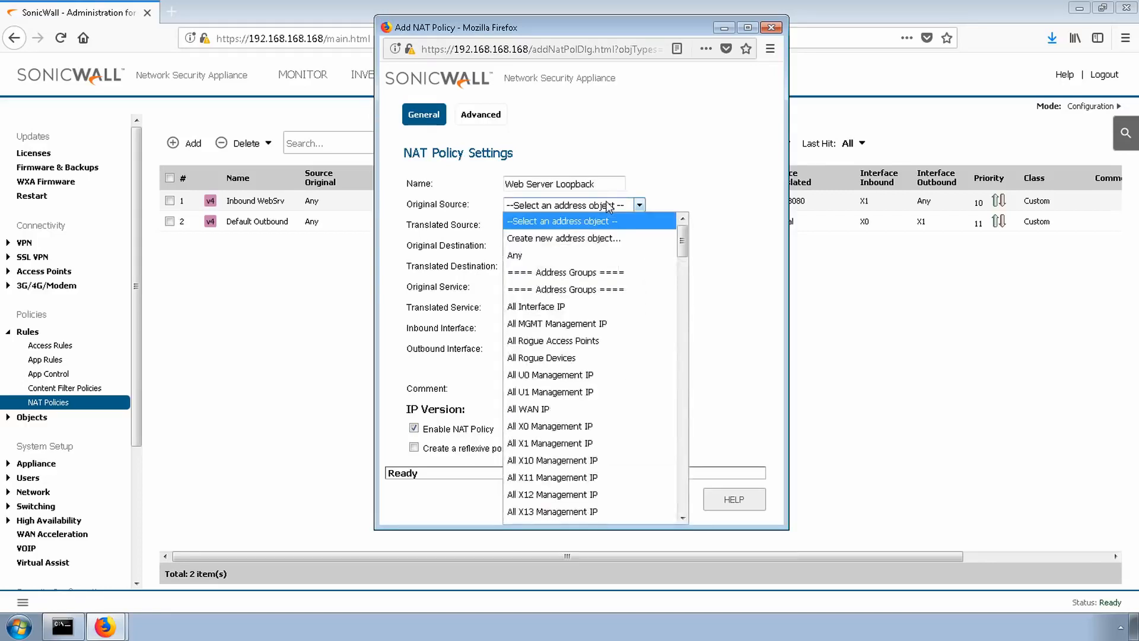
key(f)
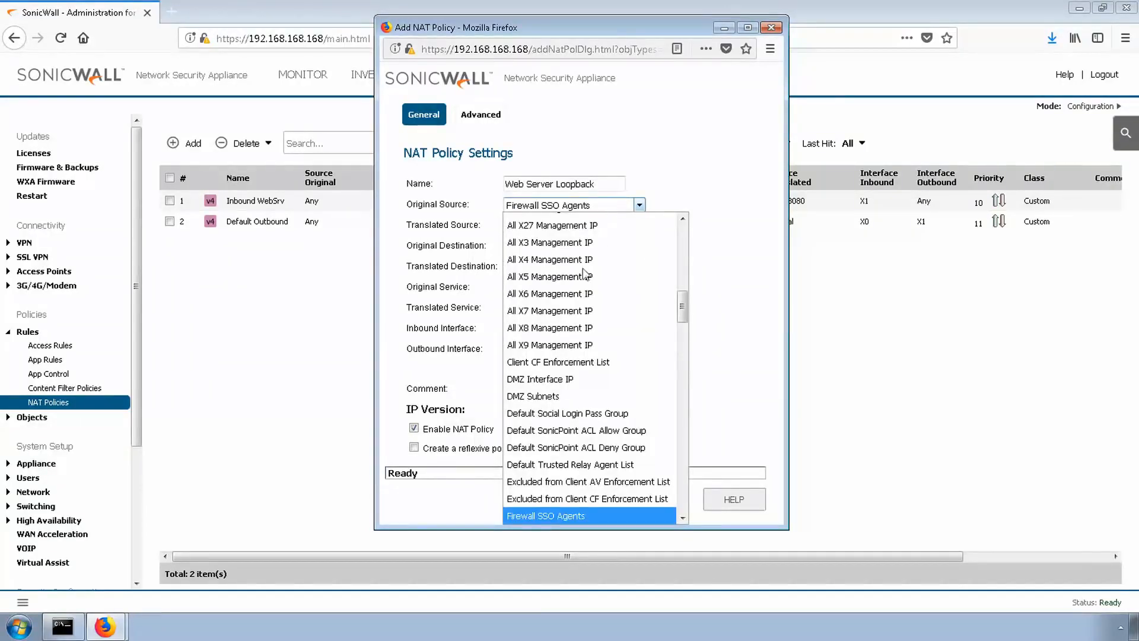
scroll(574, 316, down, 3)
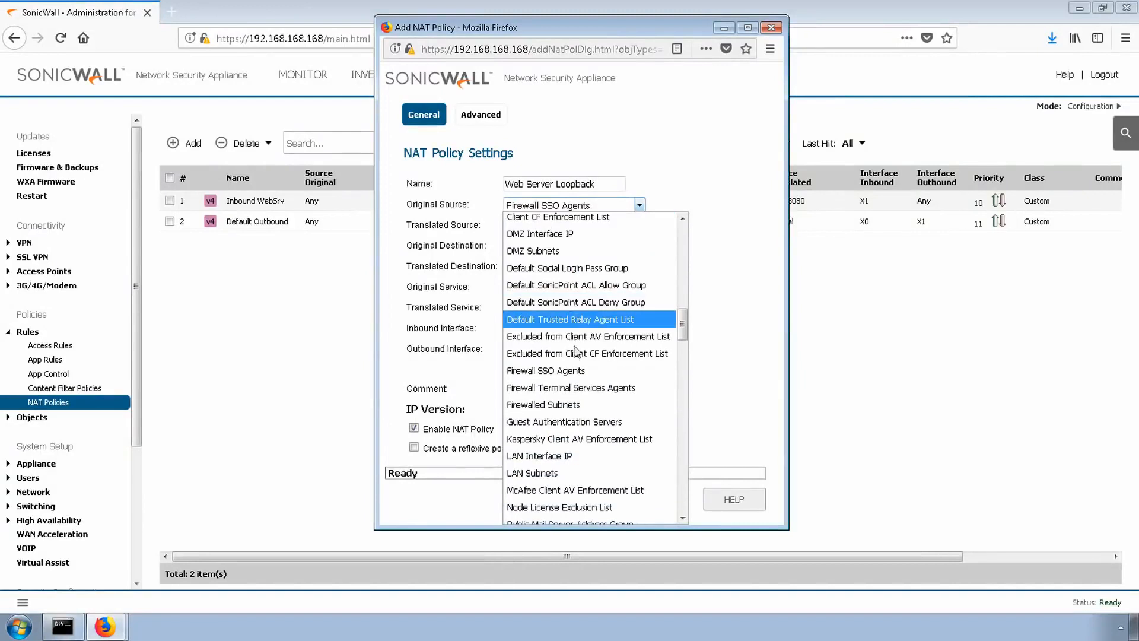
click(542, 404)
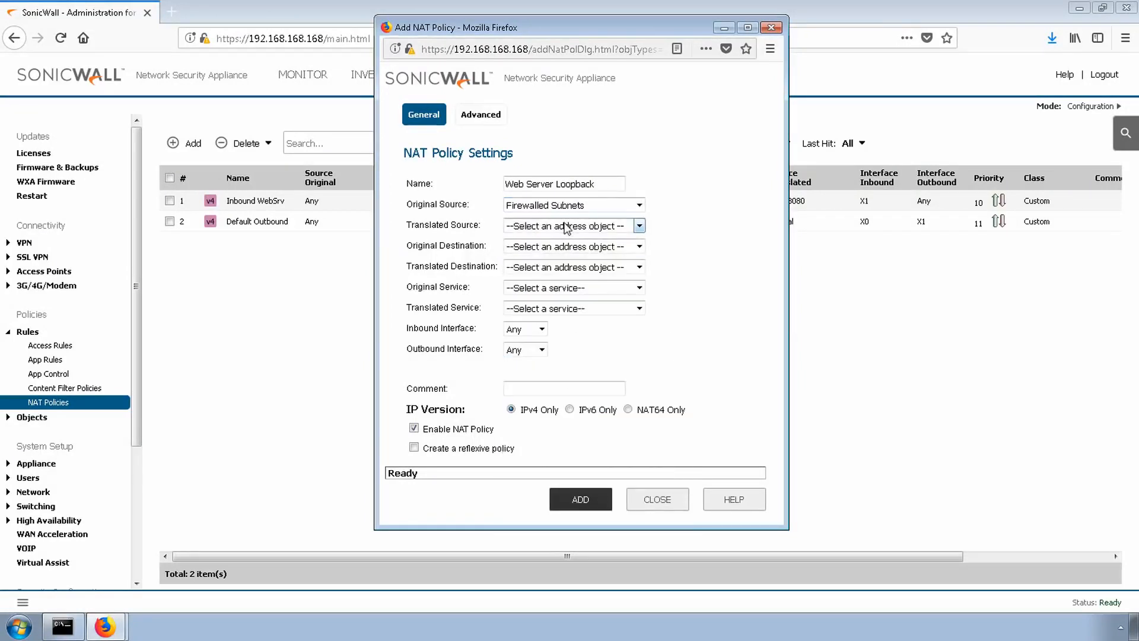
Step: Set the translated source to Public Web Server 01
click(564, 225)
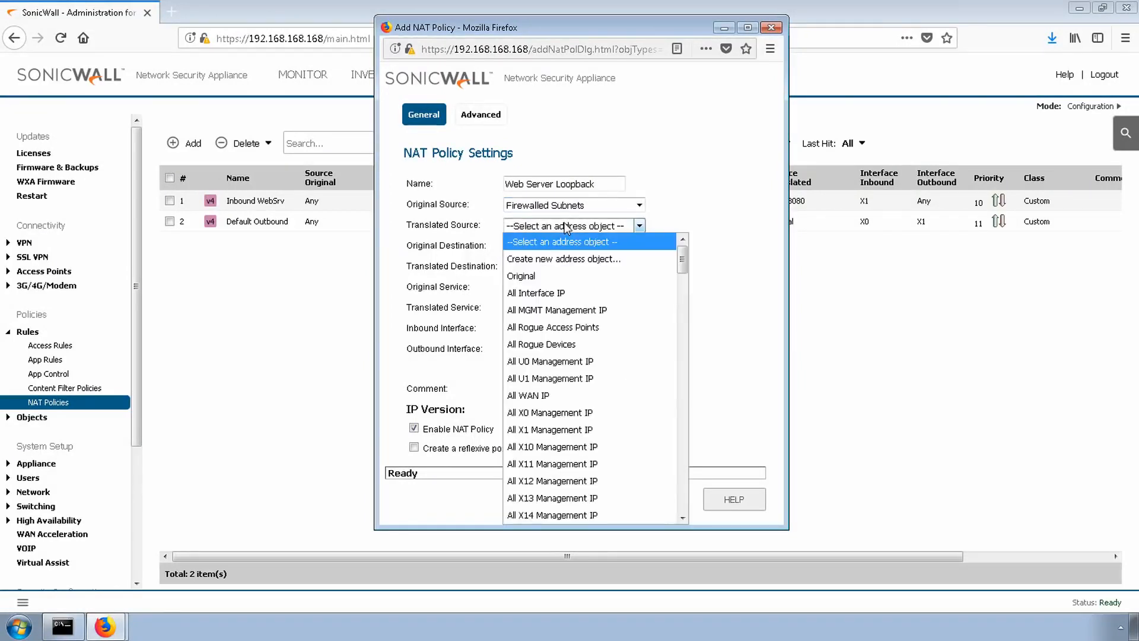
key(p)
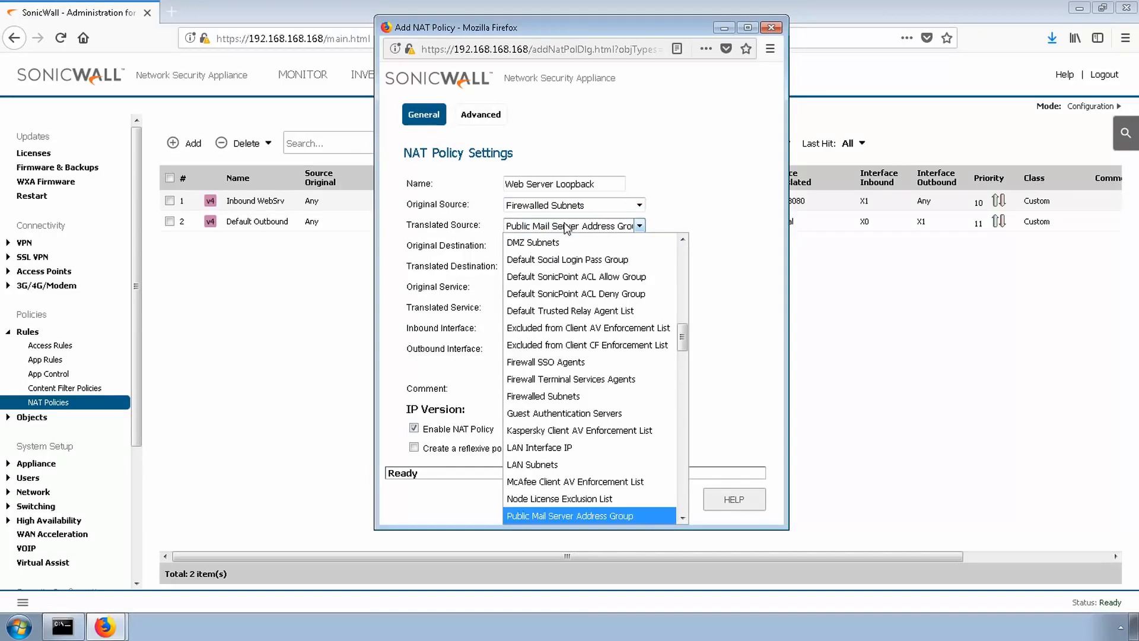
click(564, 225)
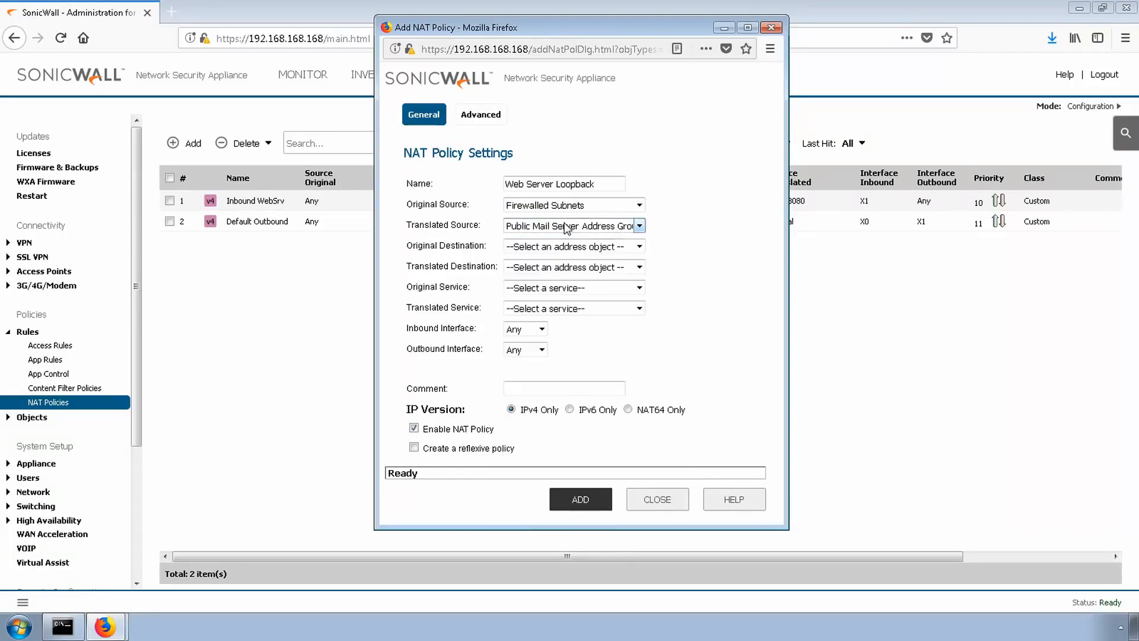
key(p)
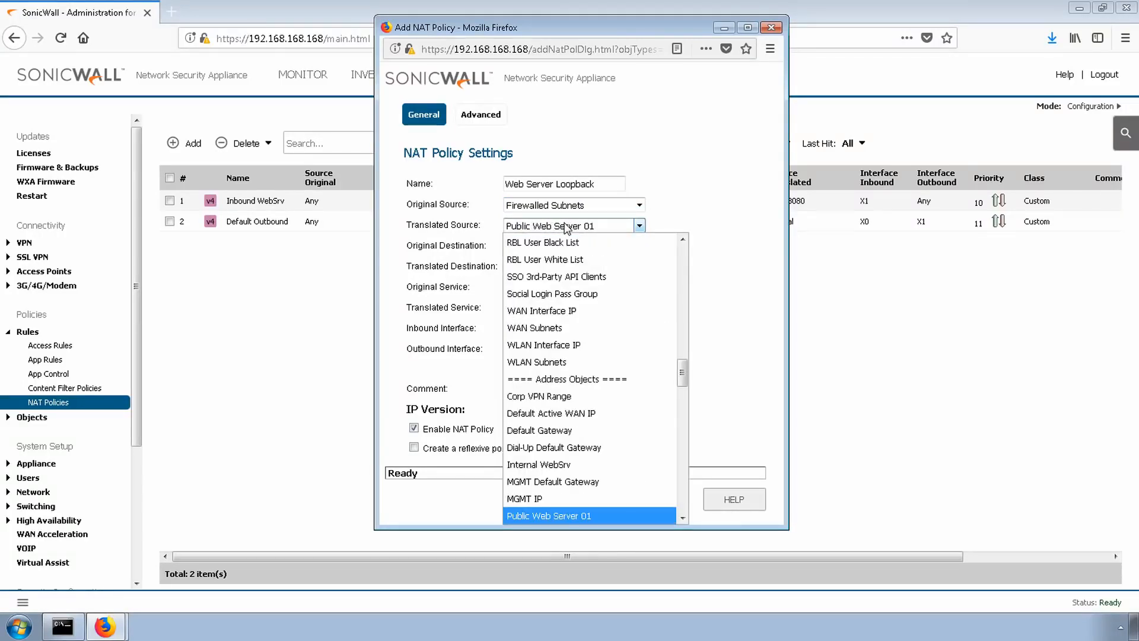
click(694, 203)
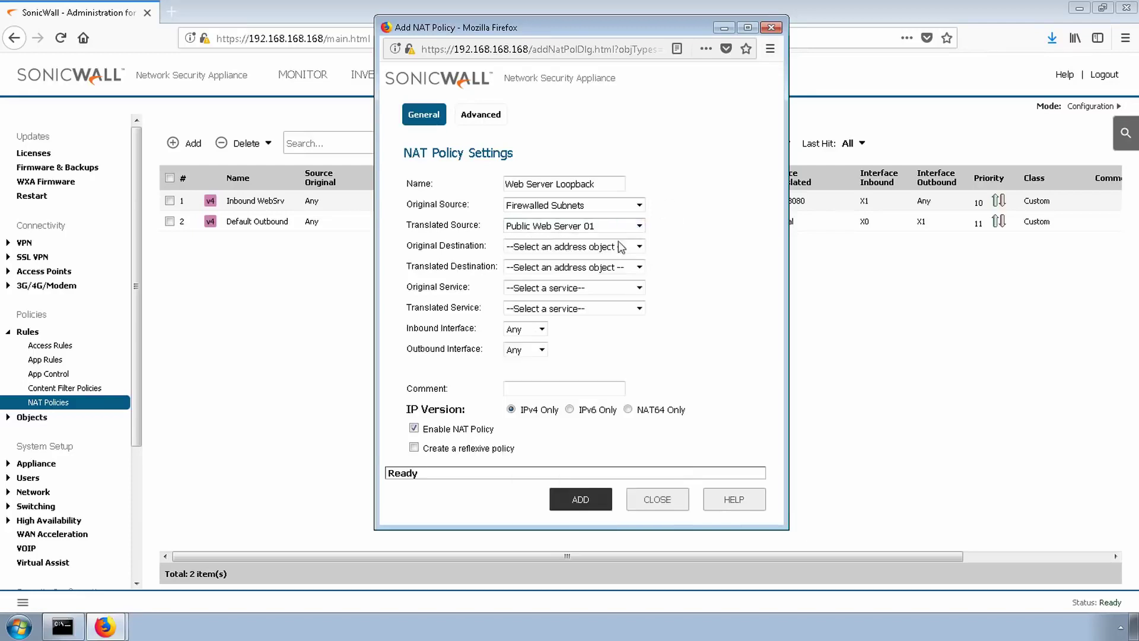
Step: Set original destination Public Web Server 01 and translated destination Internal WebSrv
click(577, 246)
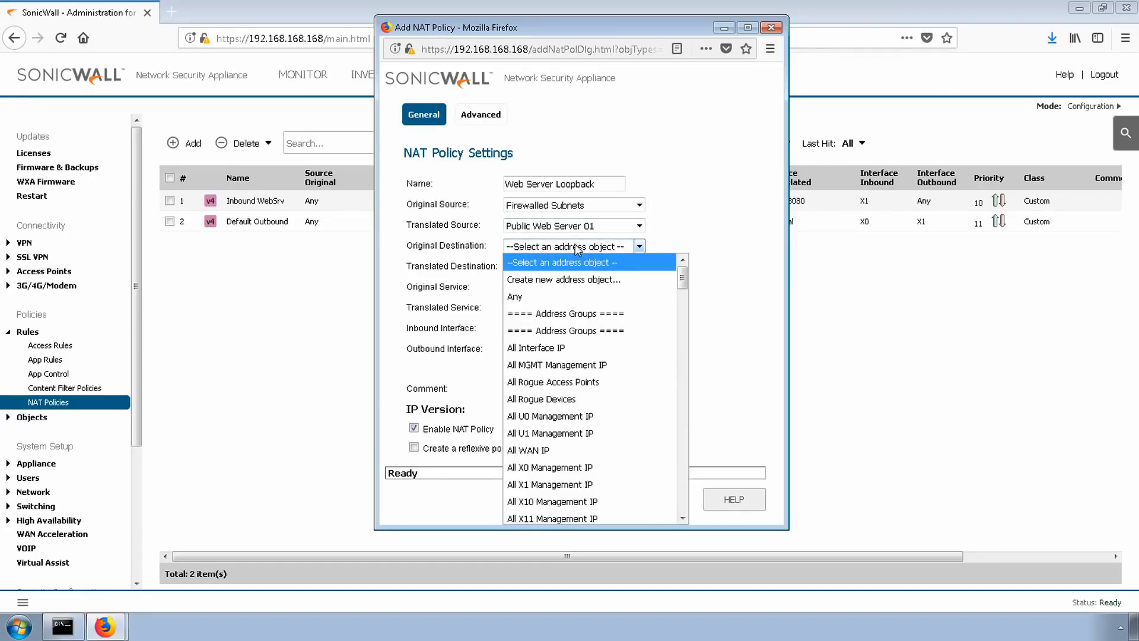
key(p)
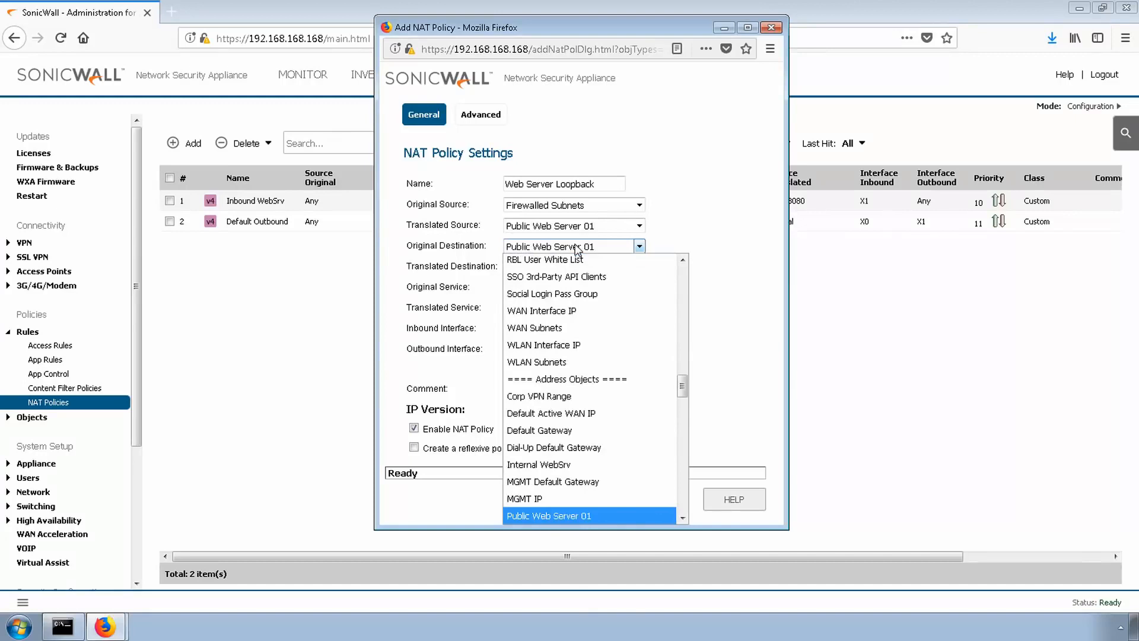
key(Return)
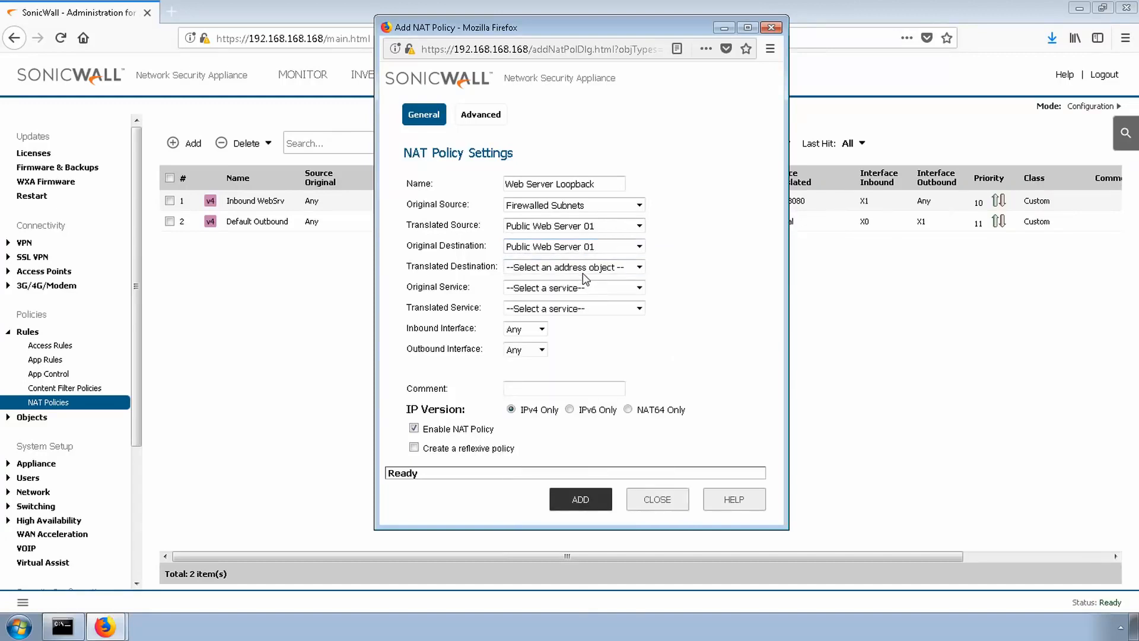
click(582, 268)
key(i)
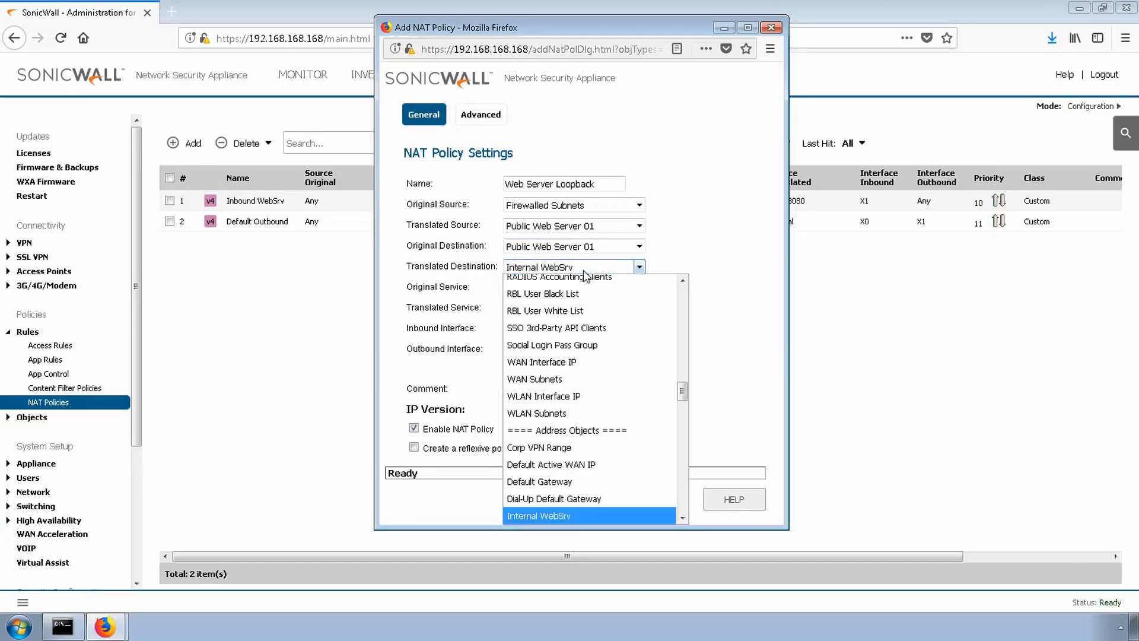
key(Return)
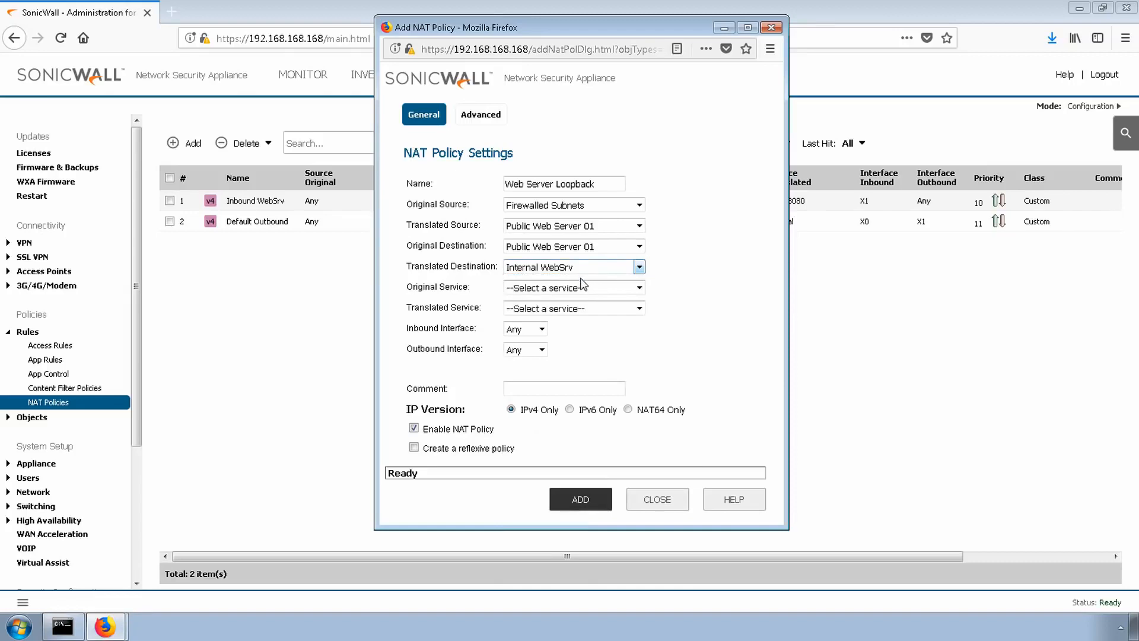
Step: Set original service HTTP and translated service HTTP 8080, then add the Web Server Loopback policy
click(579, 289)
click(579, 288)
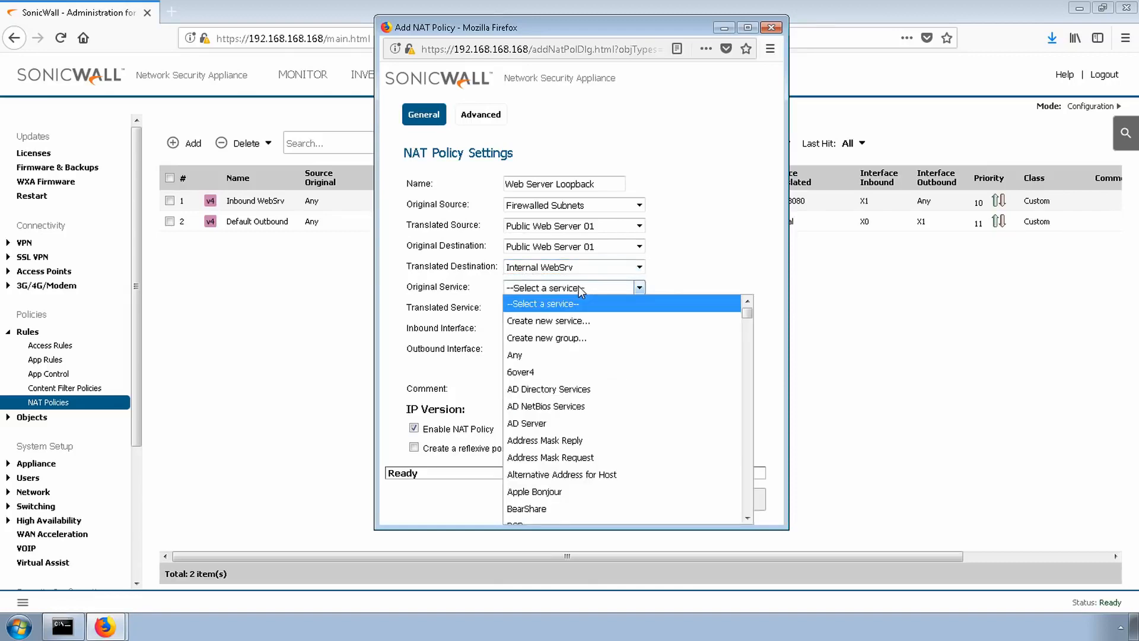
key(h)
key(Return)
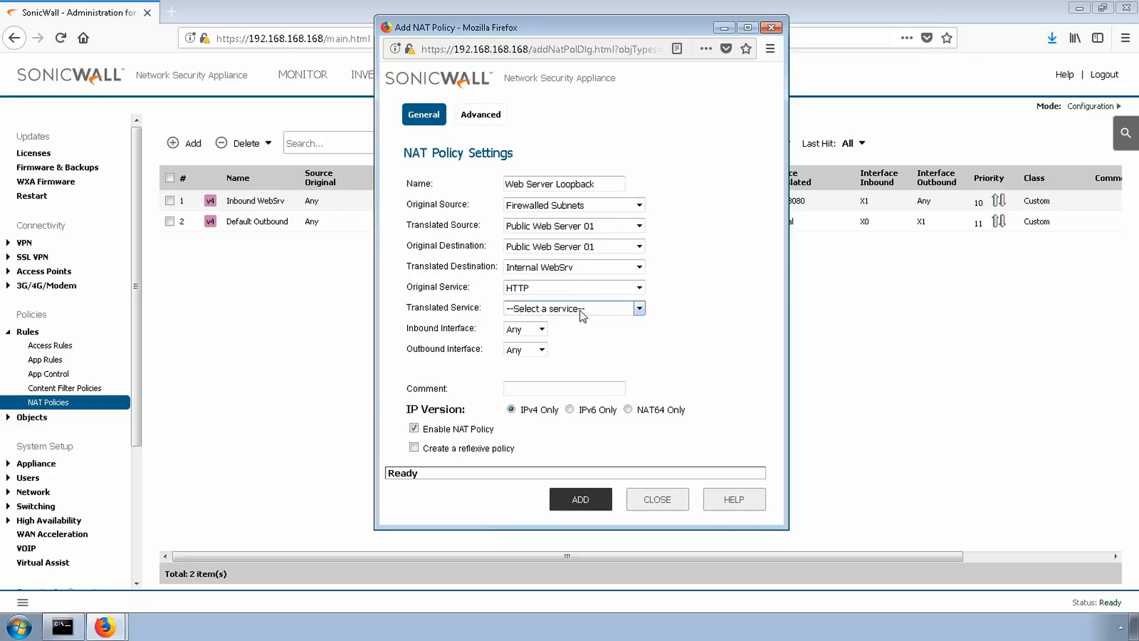
click(580, 310)
key(h)
key(Down)
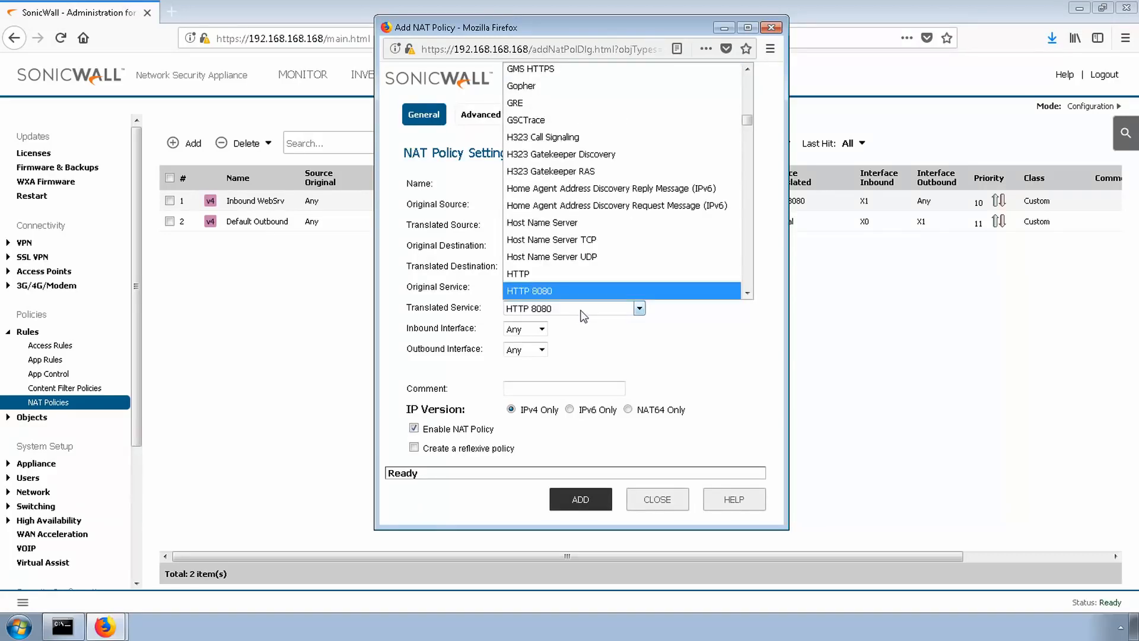
click(706, 357)
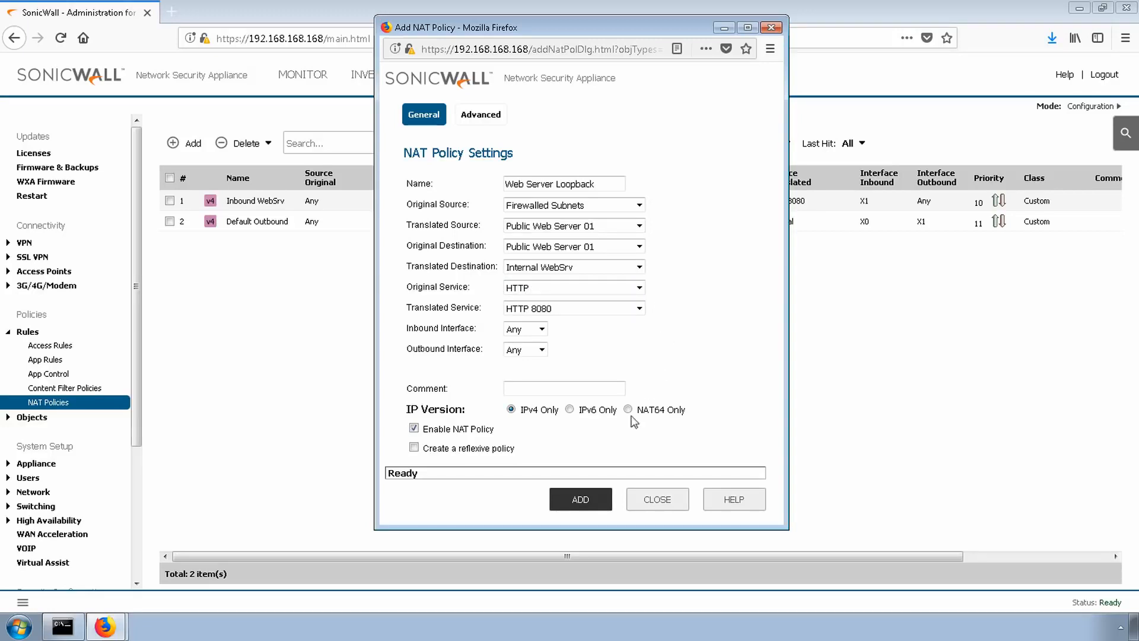
click(594, 499)
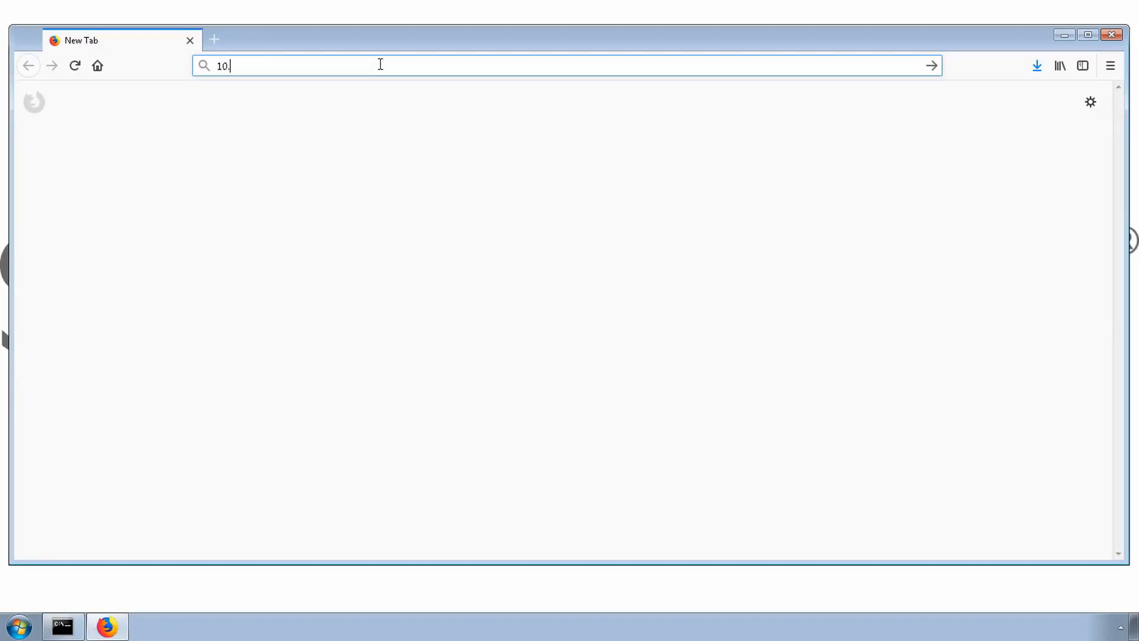
text(61.)
text(134.)
text(113)
Step: Load 10.61.134.113 in Firefox to confirm the My Phone site appears
key(Return)
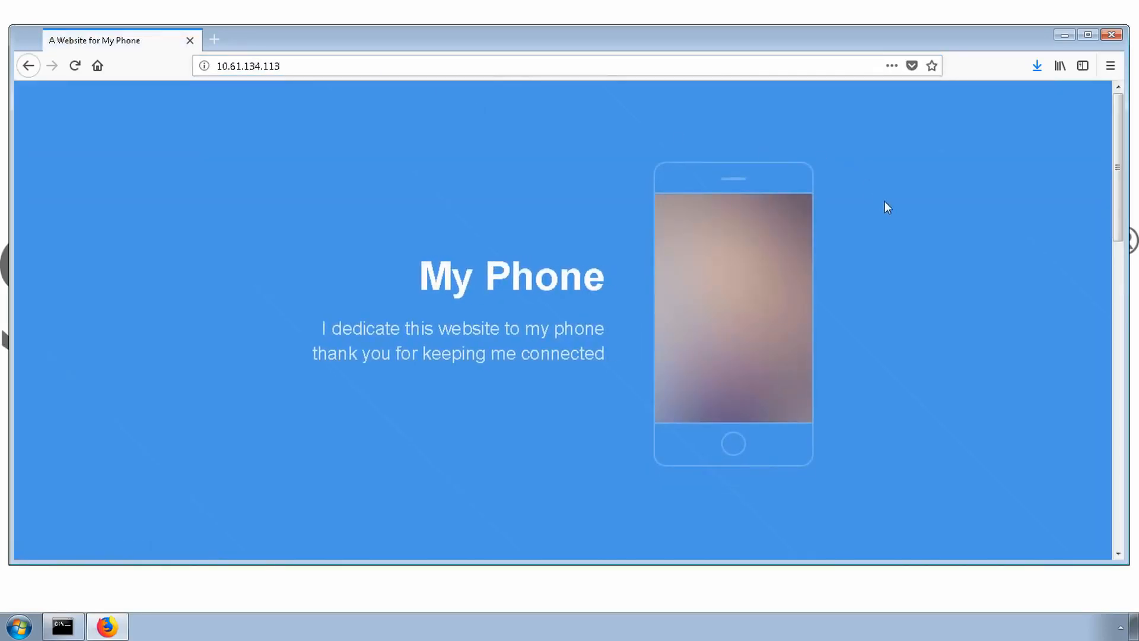
scroll(884, 207, down, 5)
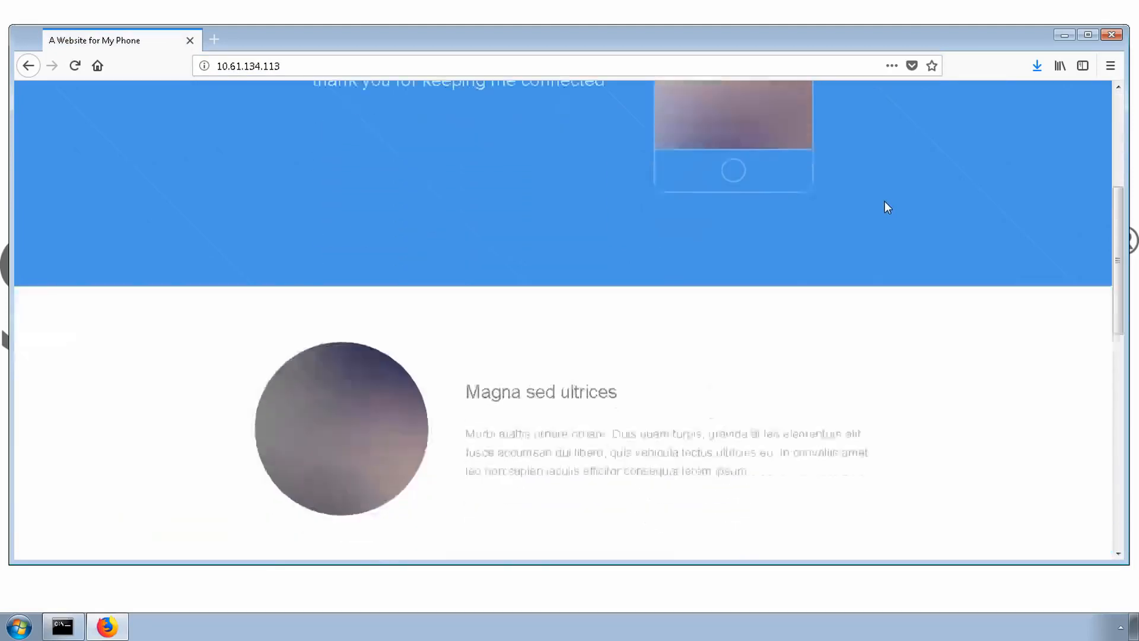
scroll(884, 207, down, 3)
scroll(884, 207, down, 3)
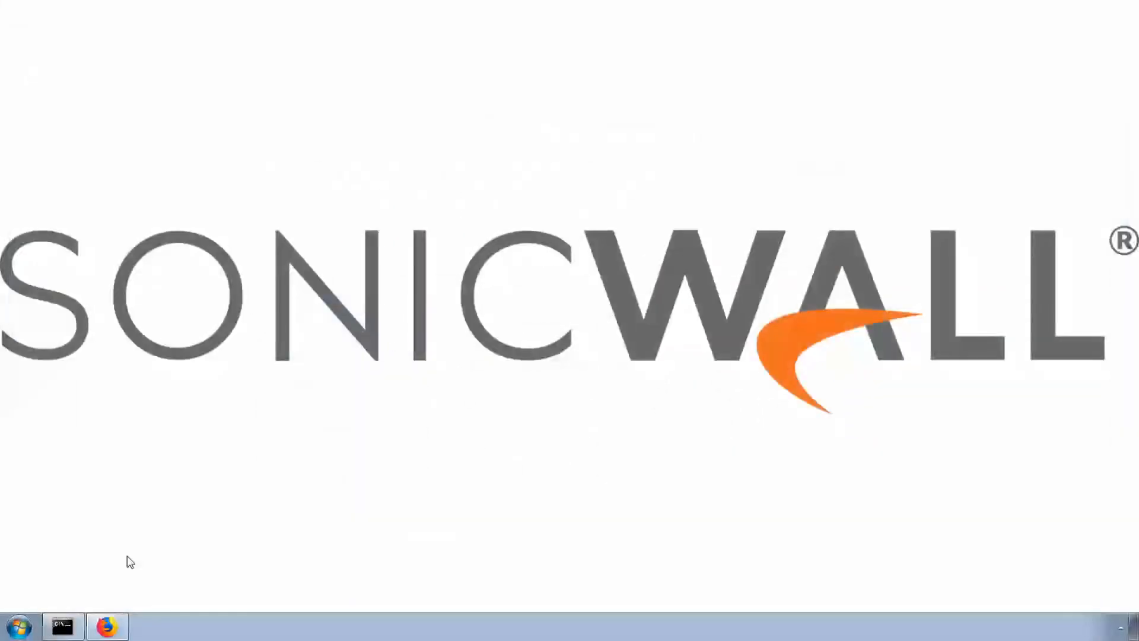
Step: Export the firewall's current configuration to a file from Firmware & Backups
click(106, 628)
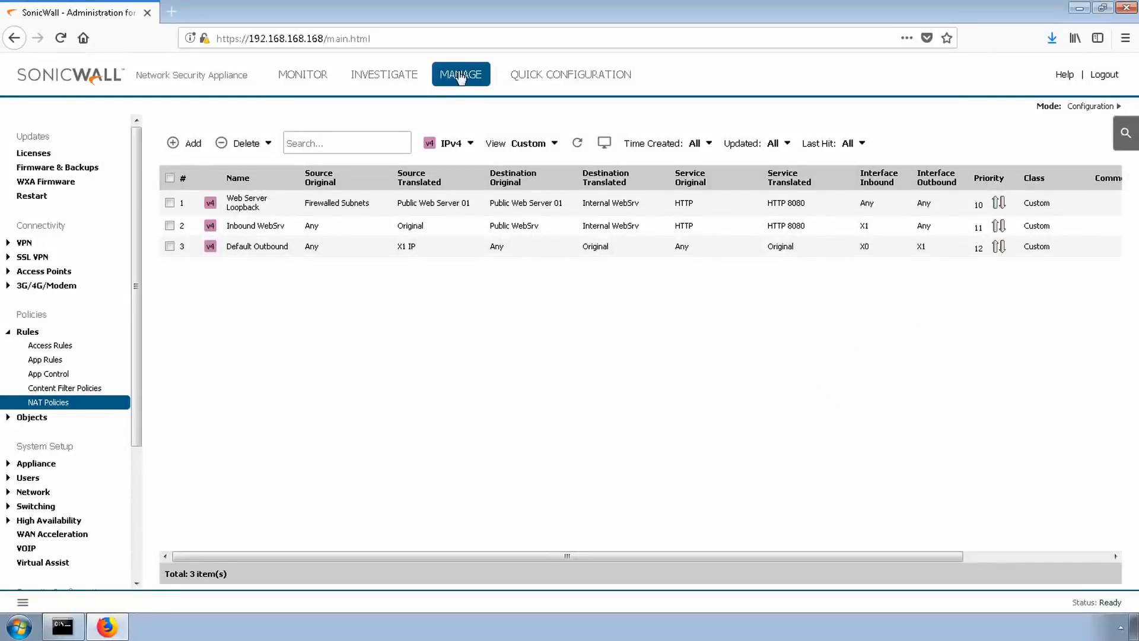
click(57, 168)
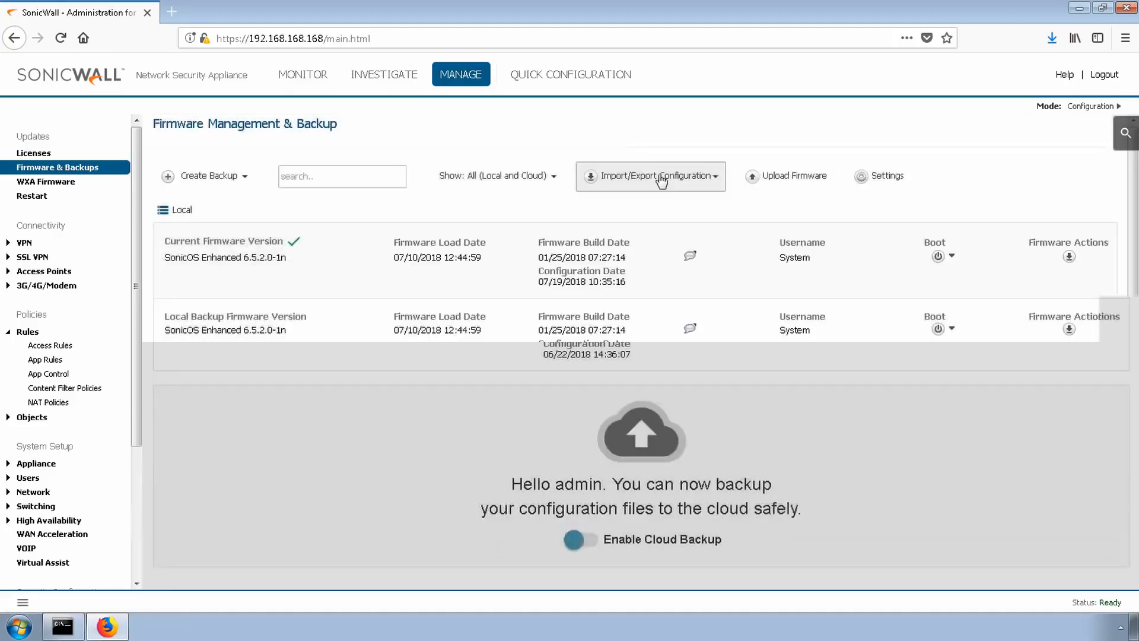
click(660, 175)
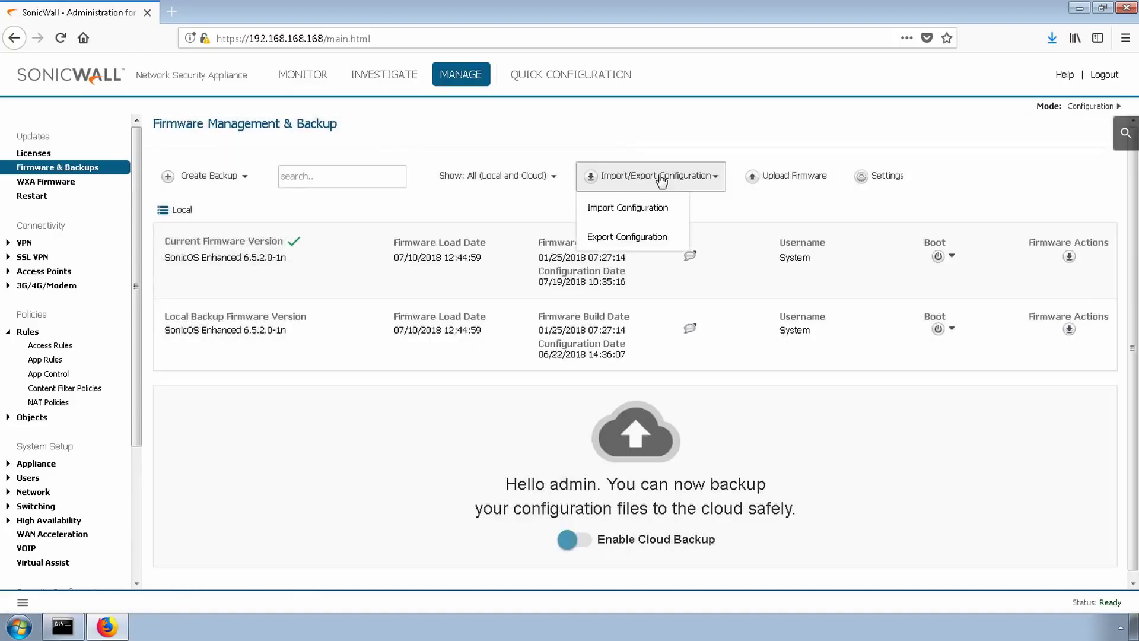
click(628, 237)
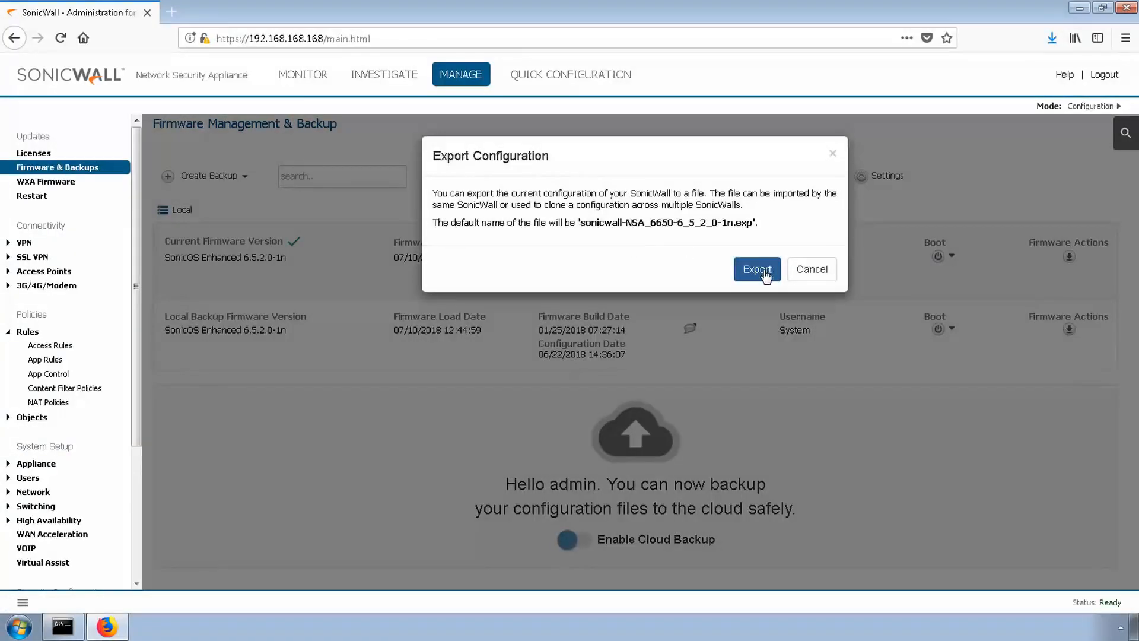
click(757, 269)
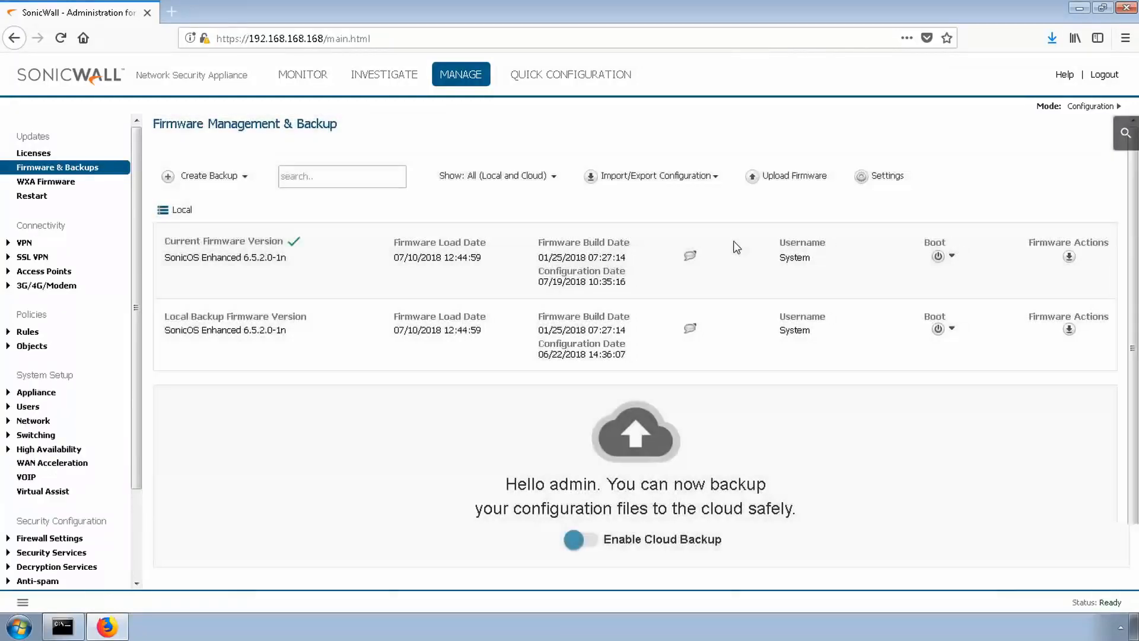